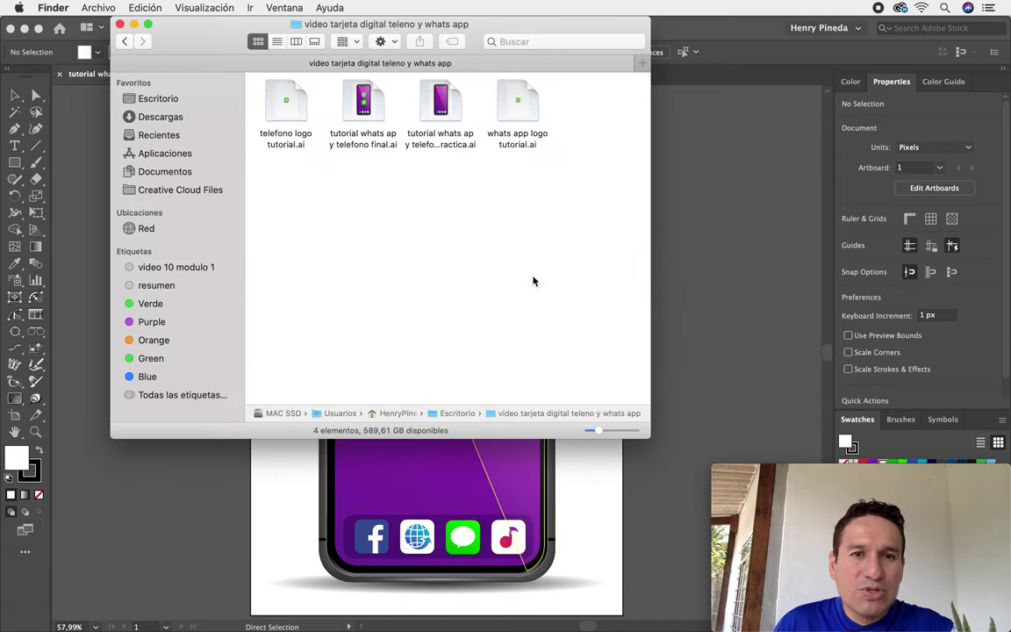
Step: Preview telefono logo tutorial.ai, whats app logo tutorial.ai and tutorial whats ap y telefono practica.ai in the project folder
click(271, 113)
key(space)
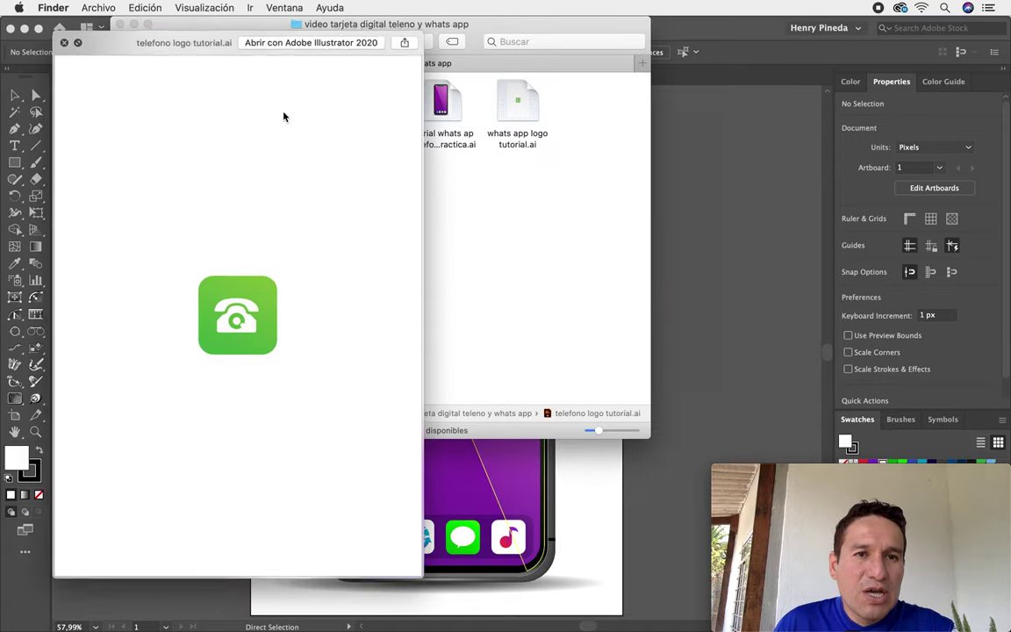
mouse_move(223, 44)
mouse_down()
mouse_move(201, 43)
mouse_move(218, 25)
mouse_move(213, 40)
mouse_up()
click(517, 103)
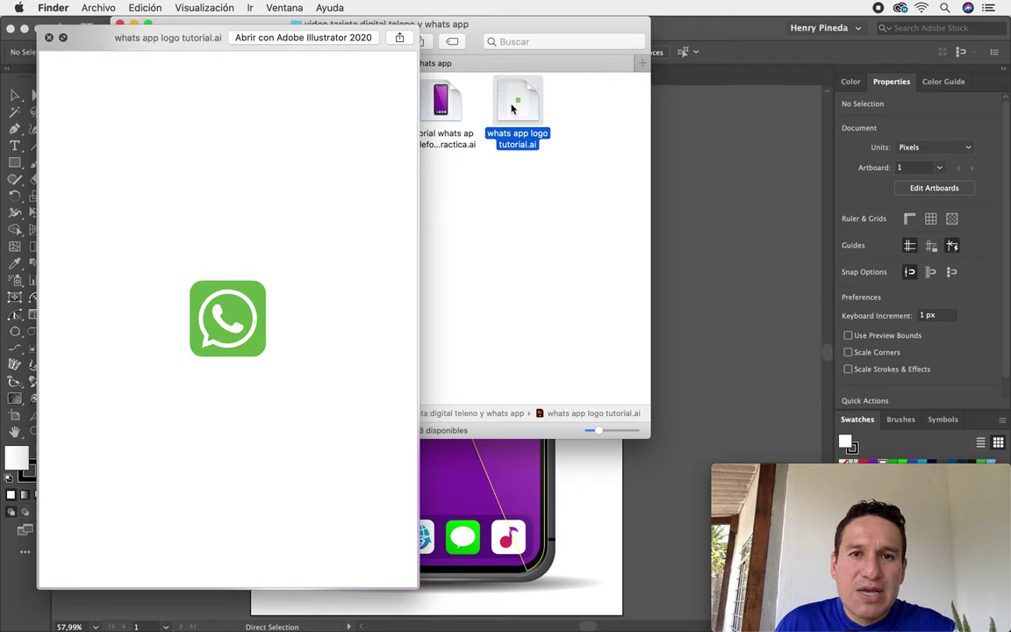
click(441, 119)
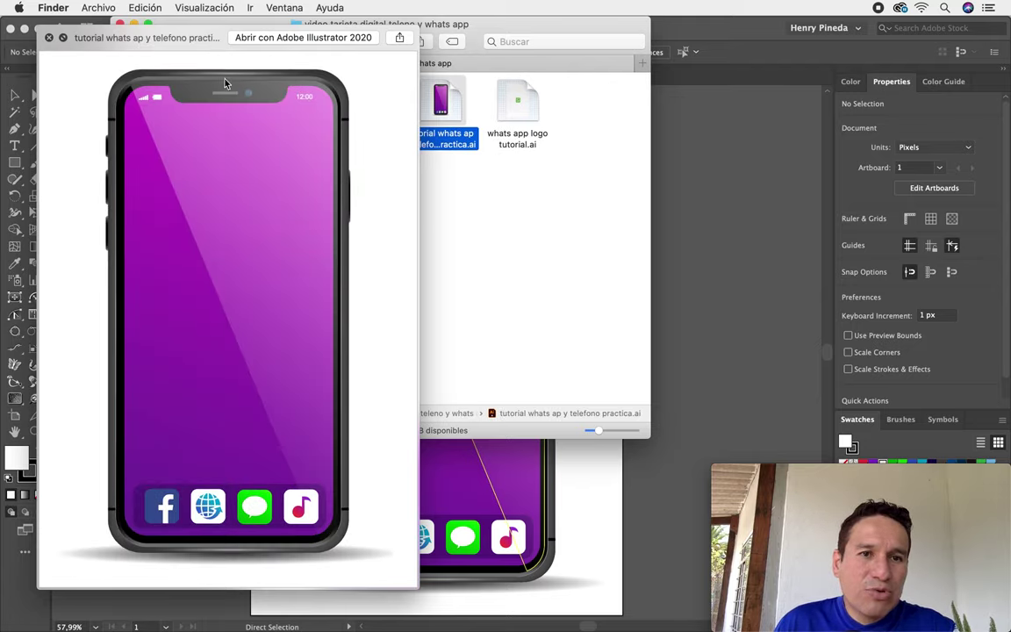
click(556, 233)
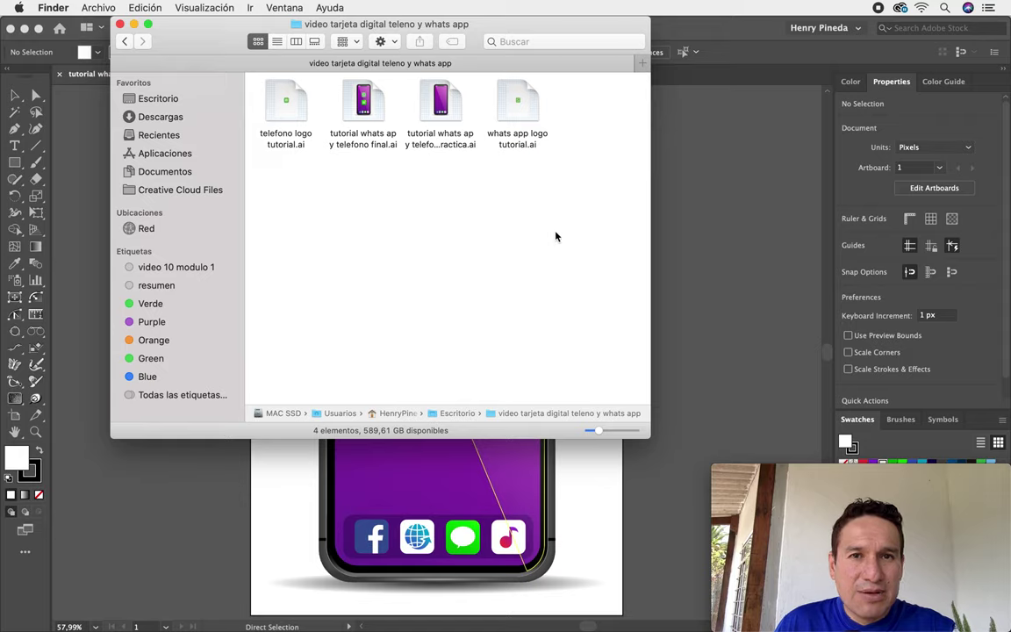
Step: Switch to InDesign and create a portrait A4 print document with facing pages turned off
key(super+Tab)
key(super+Tab)
key(super+Tab)
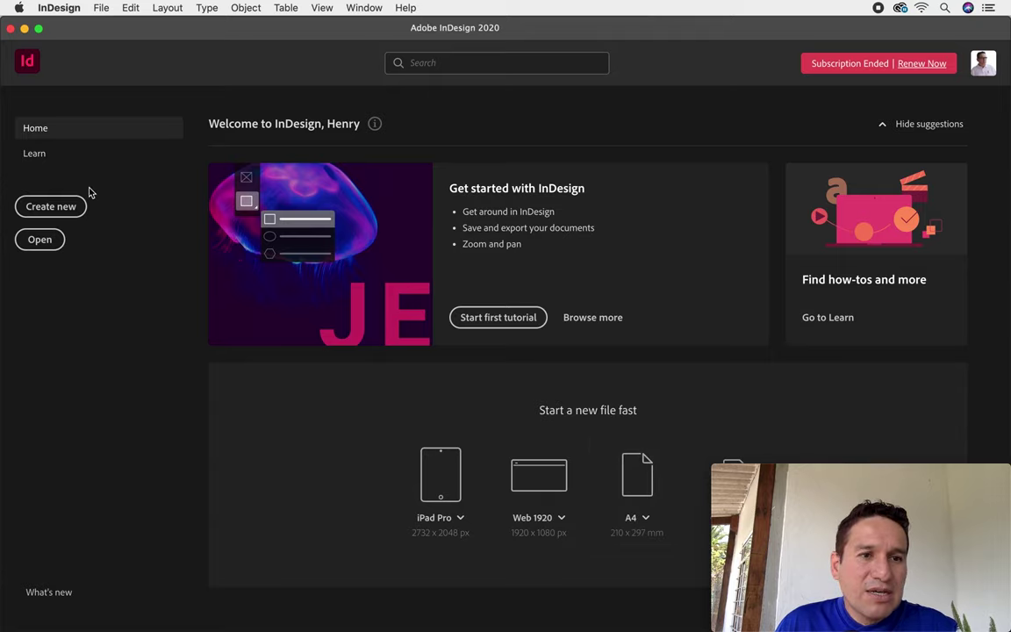
click(101, 8)
mouse_move(105, 24)
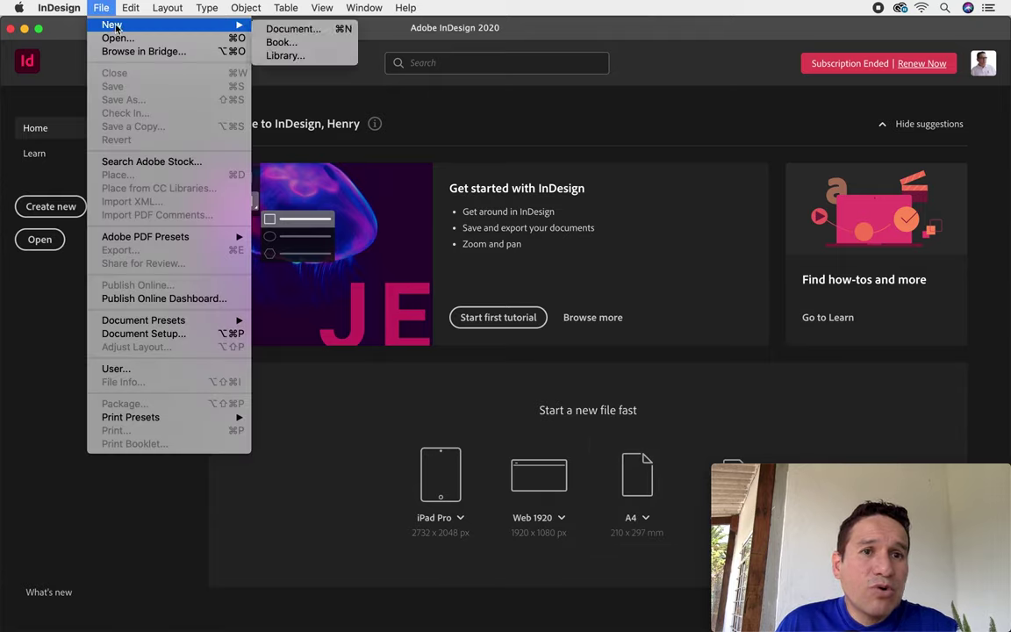
click(296, 30)
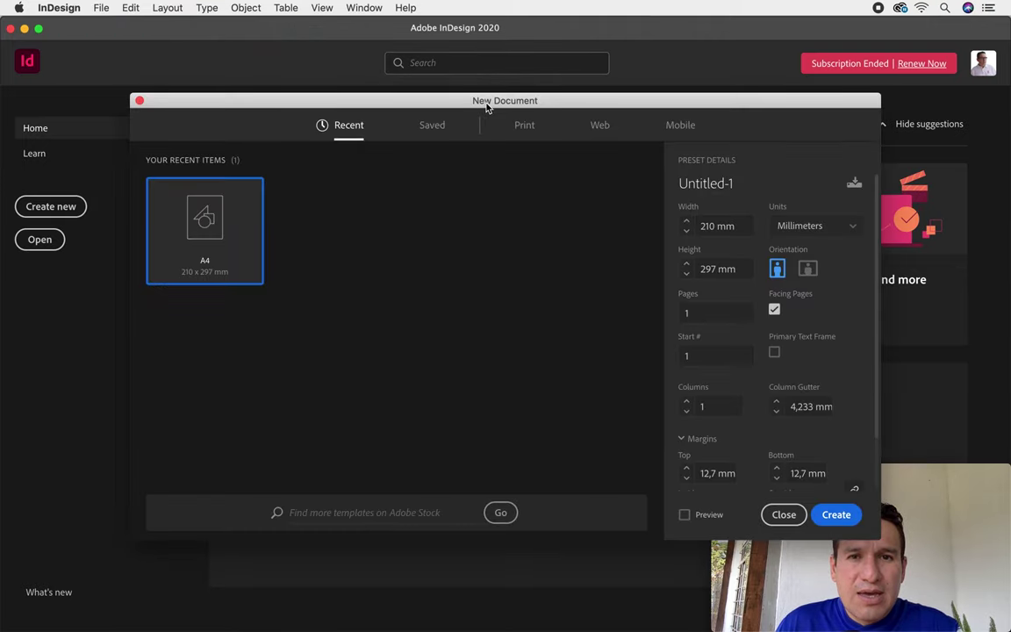
click(525, 126)
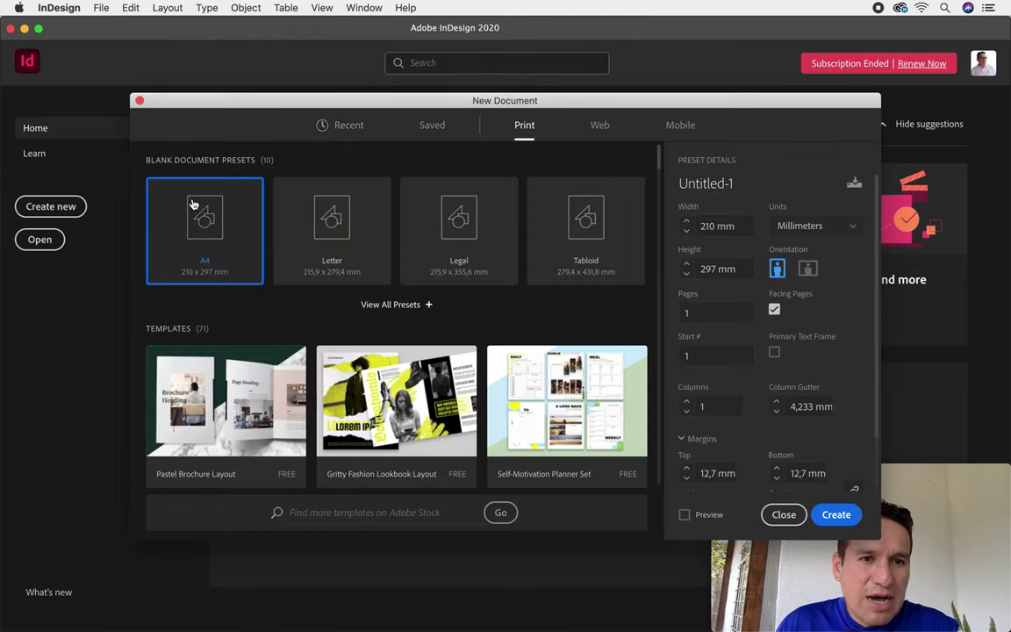
click(774, 309)
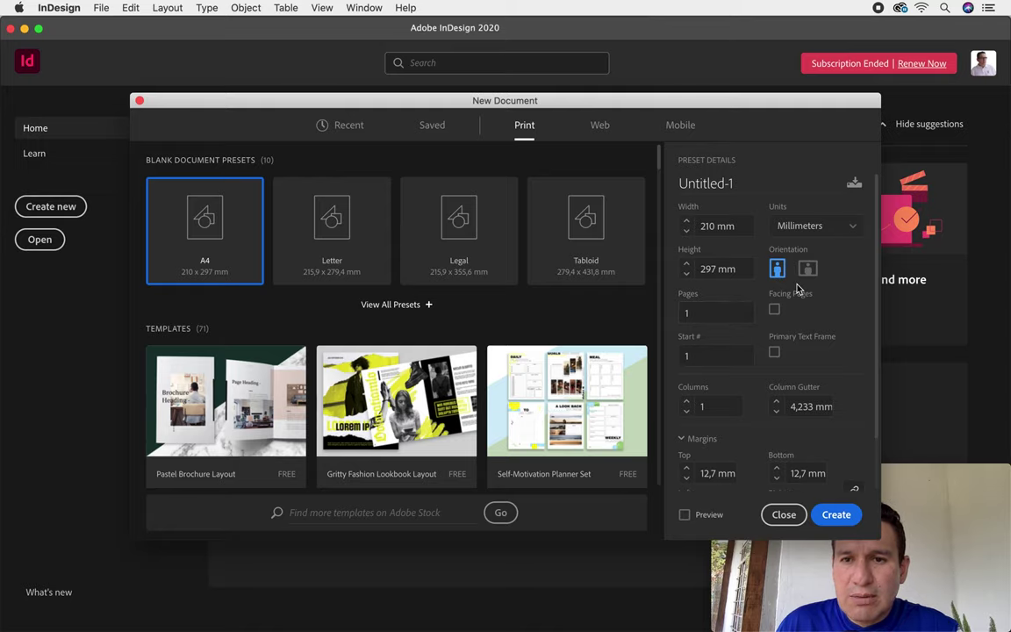
click(835, 514)
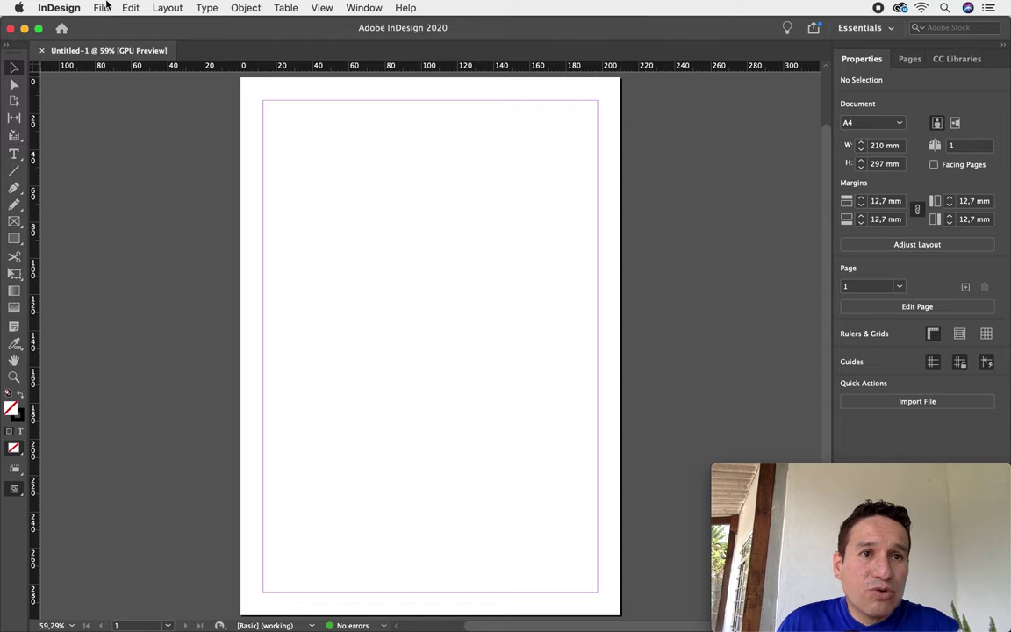
Step: Place tutorial whats ap y telefono practica.ai on the page, with its upper-left corner at about X 8.5 mm, Y 9.5 mm
click(103, 7)
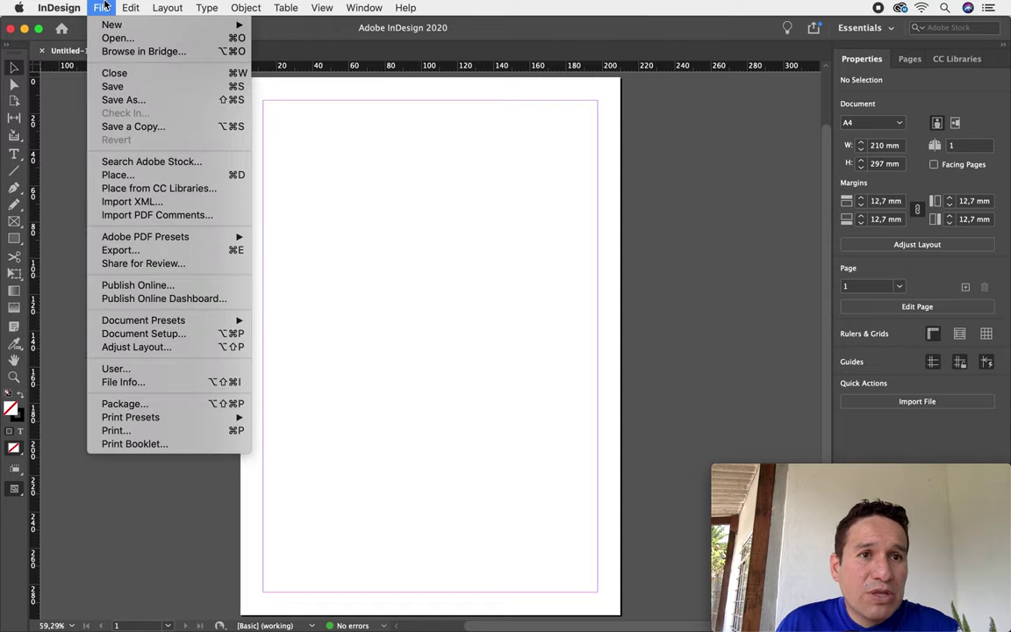
click(131, 175)
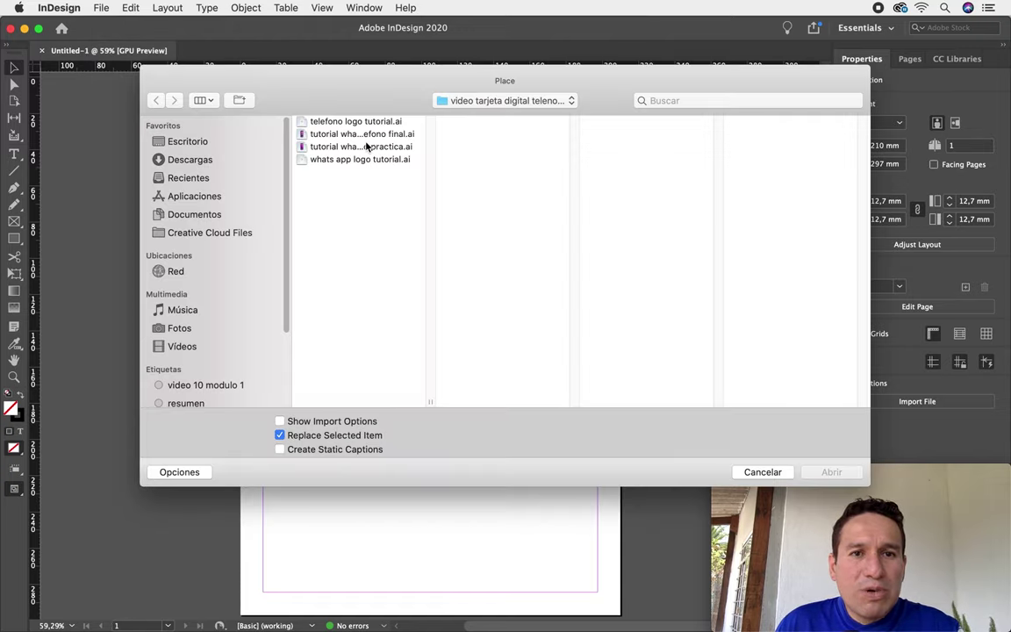
click(352, 147)
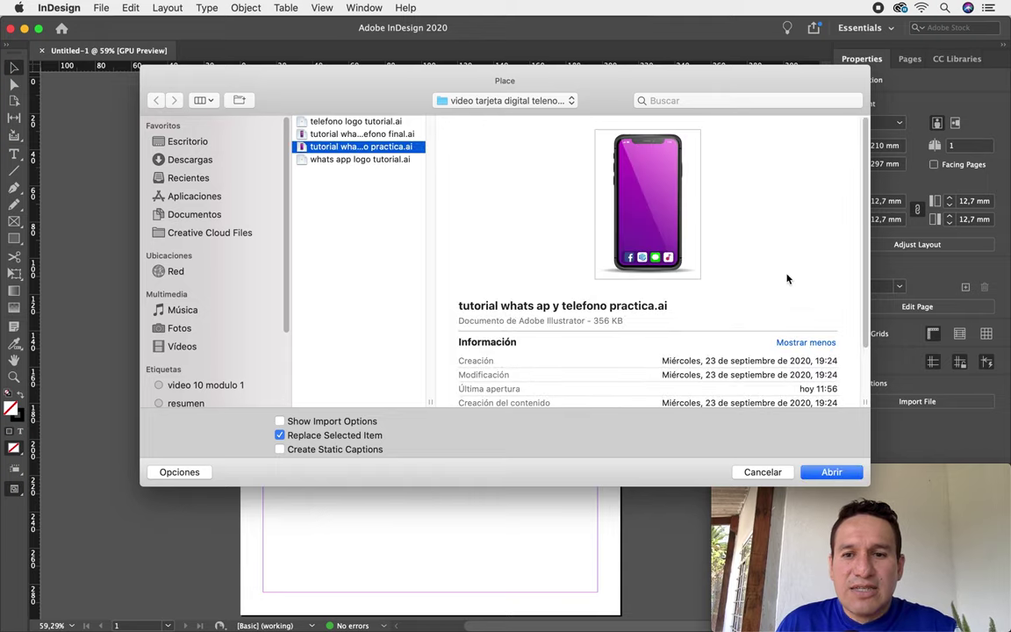
click(834, 472)
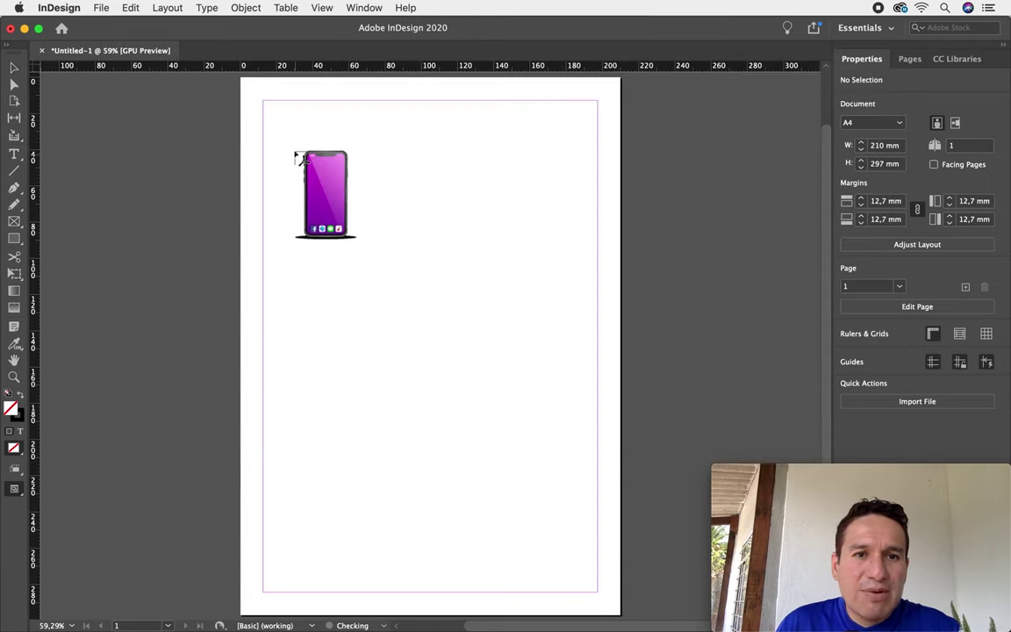
click(258, 97)
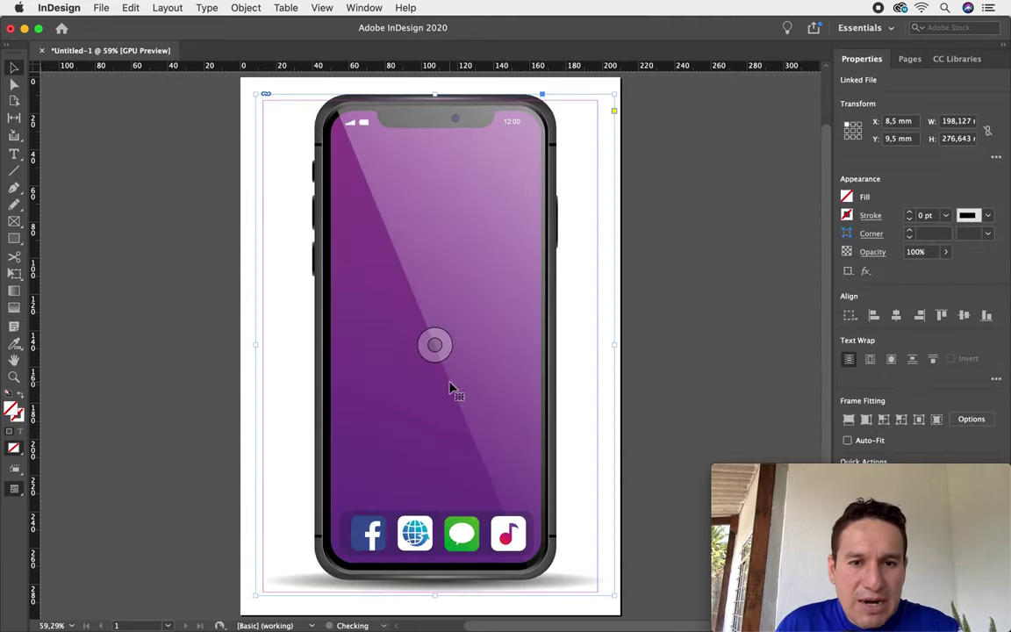
Step: Centre the placed phone artwork horizontally and vertically relative to the page
click(363, 8)
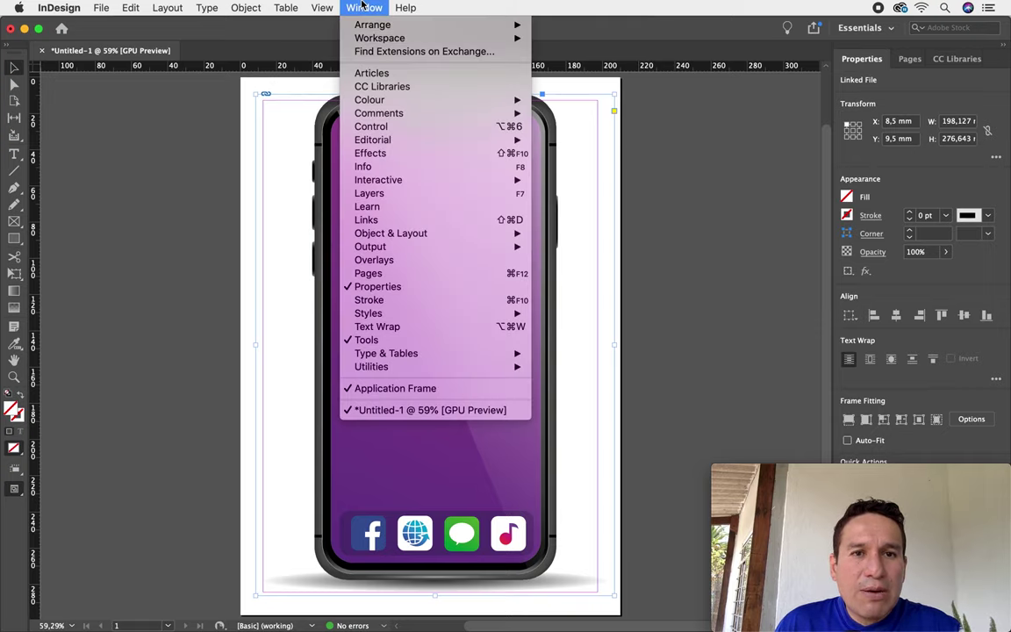
mouse_move(412, 233)
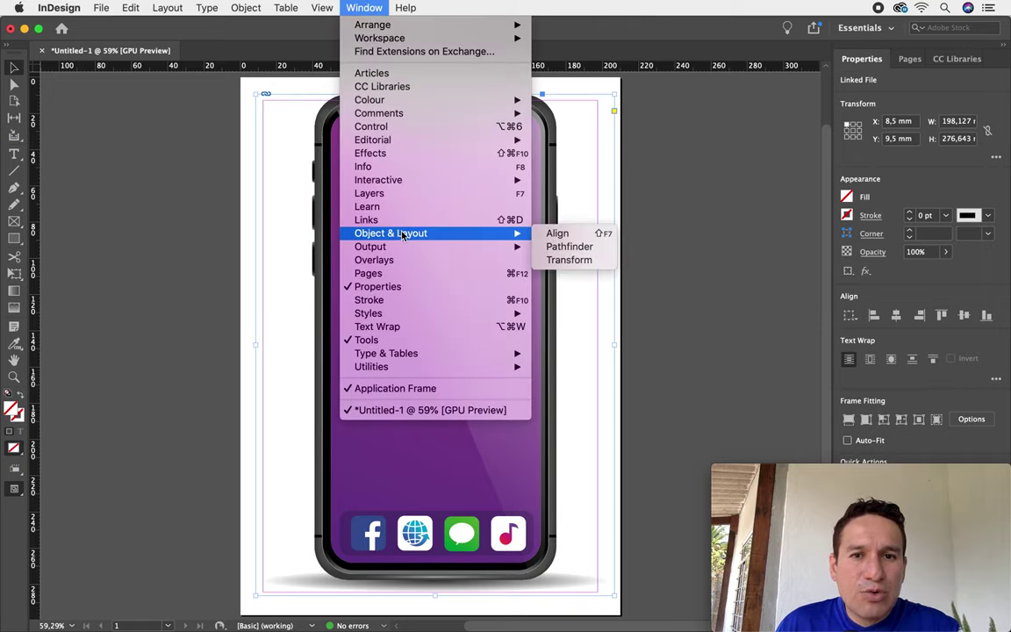
click(574, 236)
drag(536, 255, 764, 119)
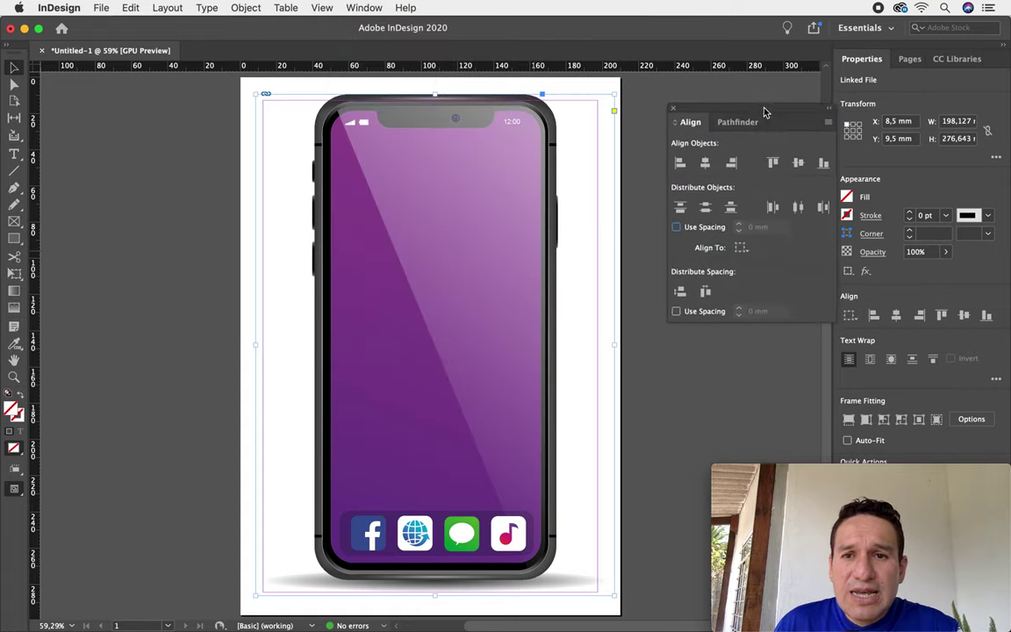
click(735, 248)
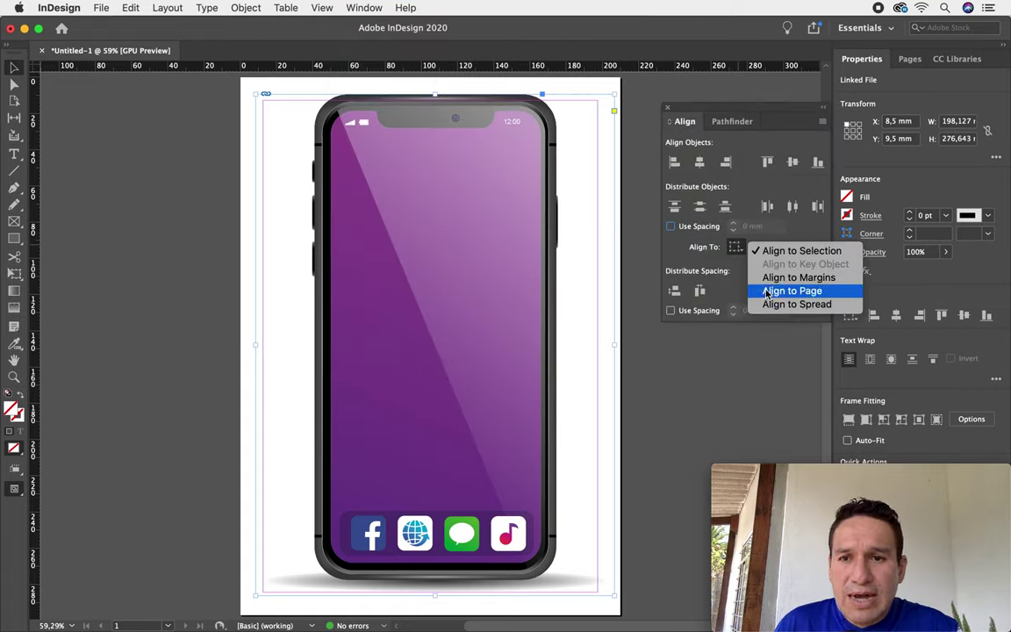
click(773, 289)
click(699, 162)
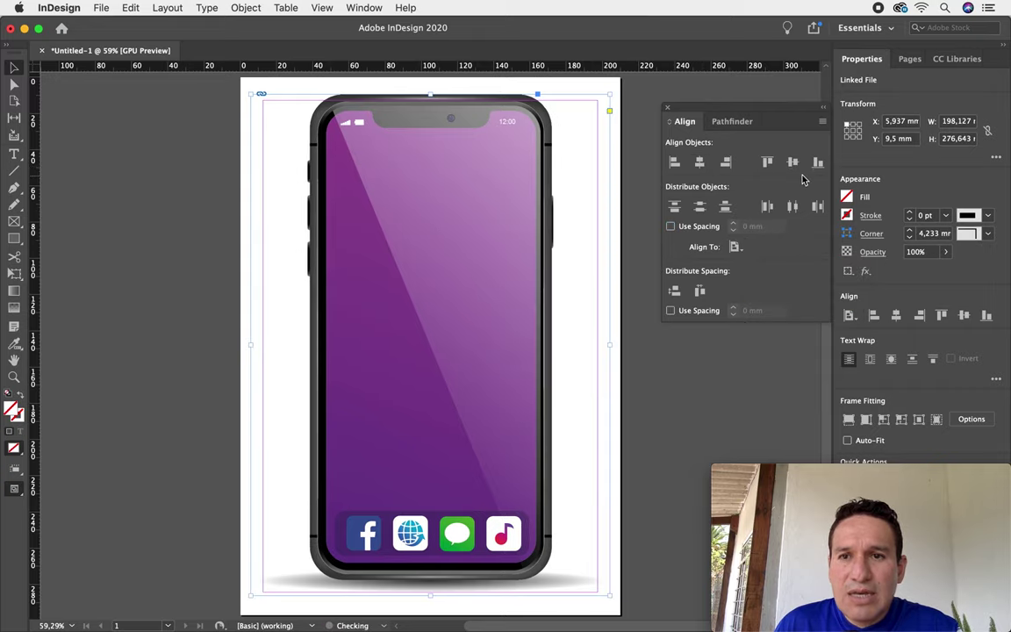
click(793, 162)
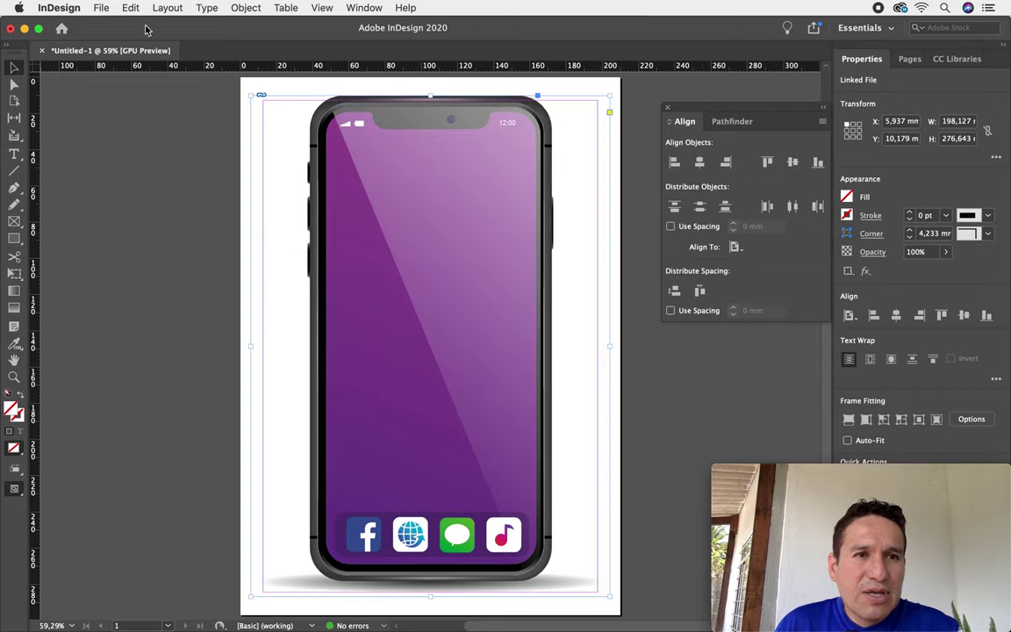
Step: Place telefono logo tutorial.ai on the upper part of the phone screen and whats app logo tutorial.ai below it
click(97, 95)
click(101, 7)
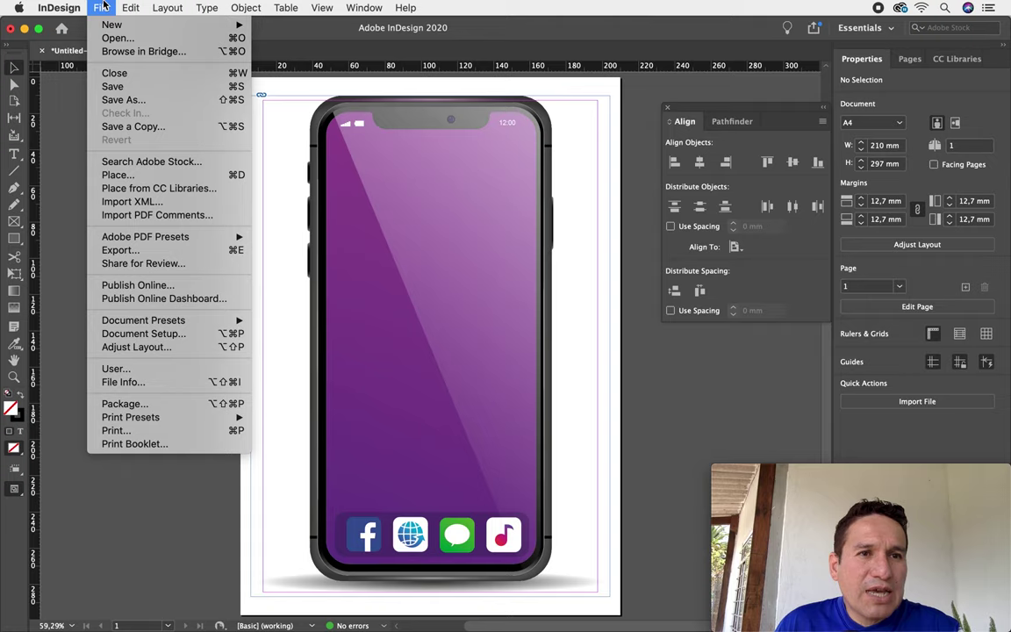
click(126, 176)
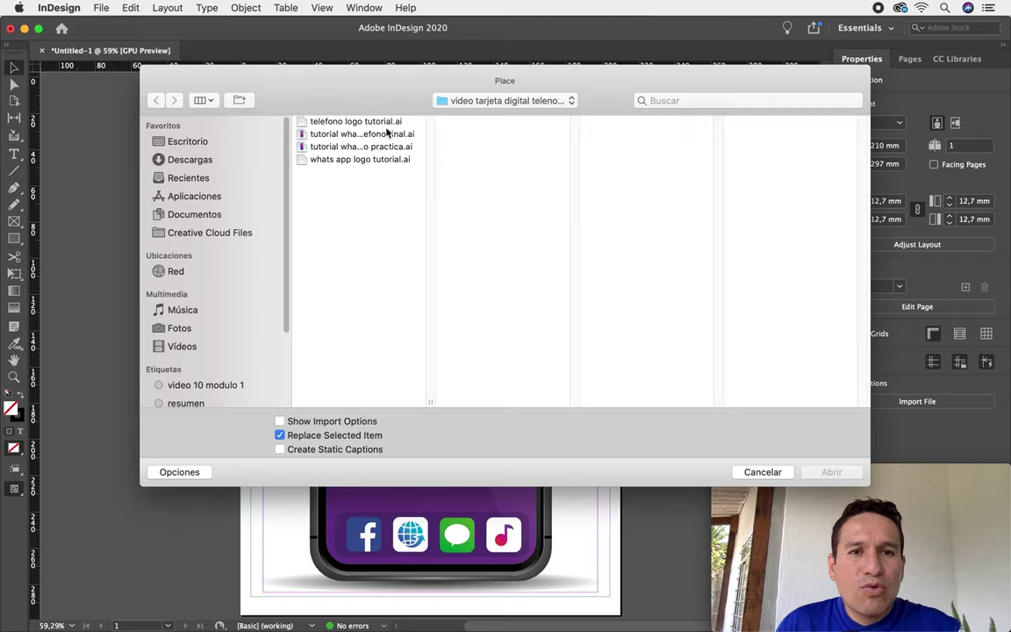
click(373, 123)
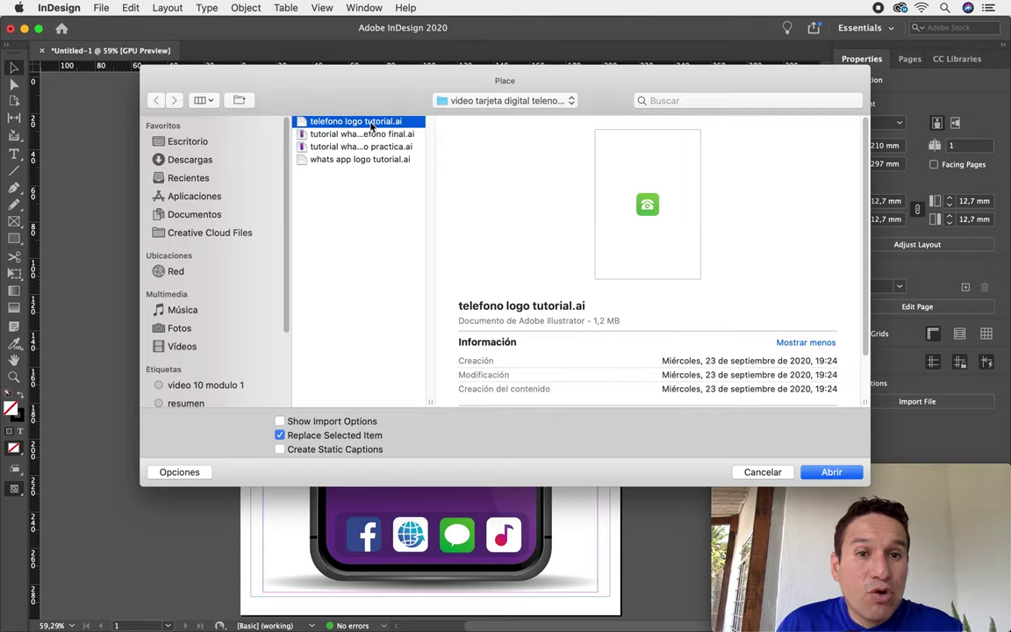
super+click(356, 161)
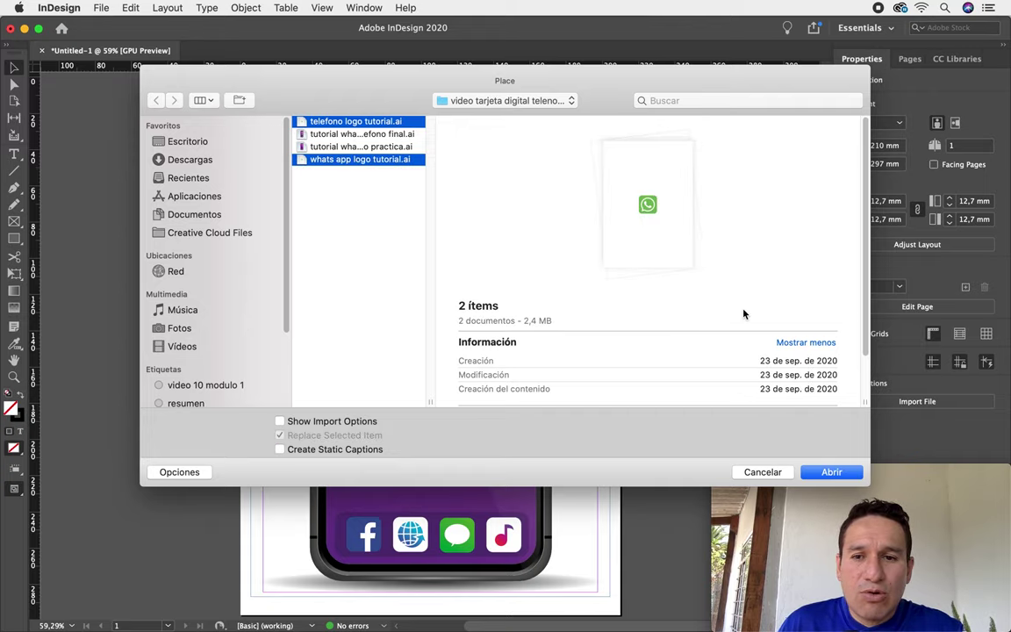
click(829, 472)
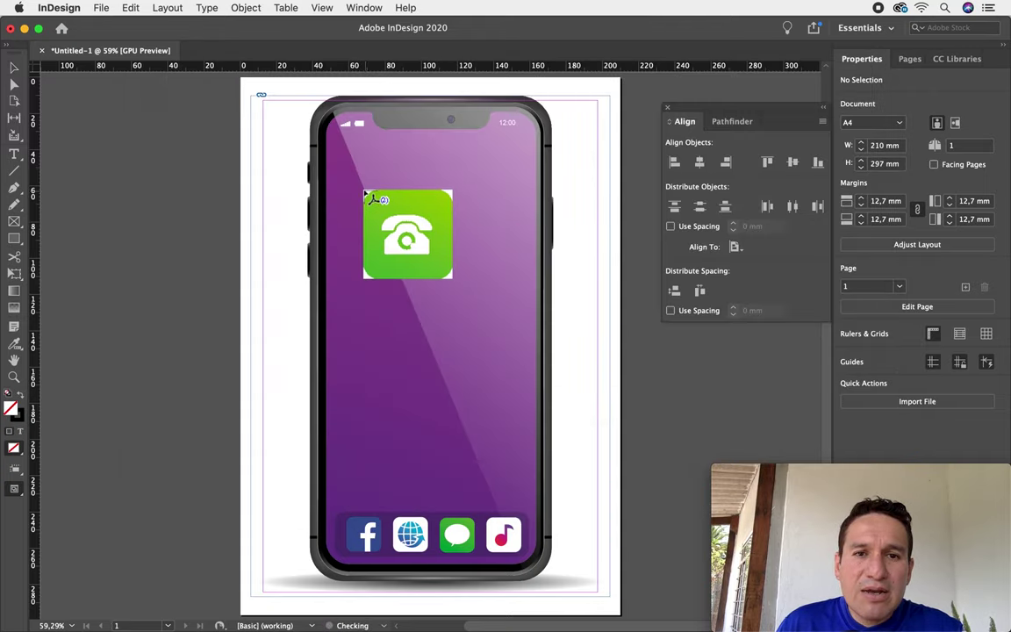
click(357, 166)
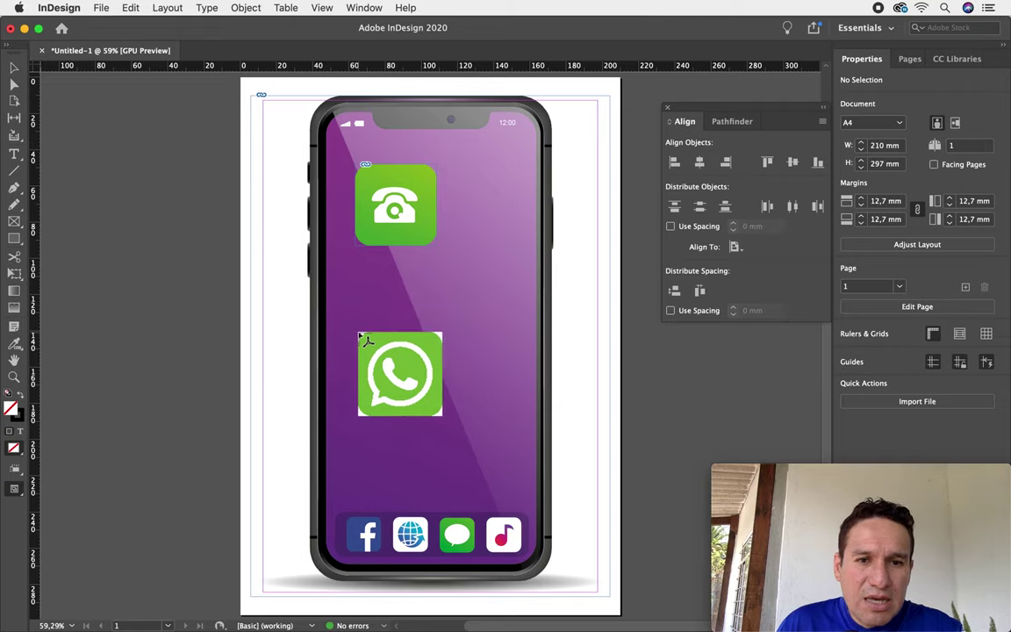
click(357, 333)
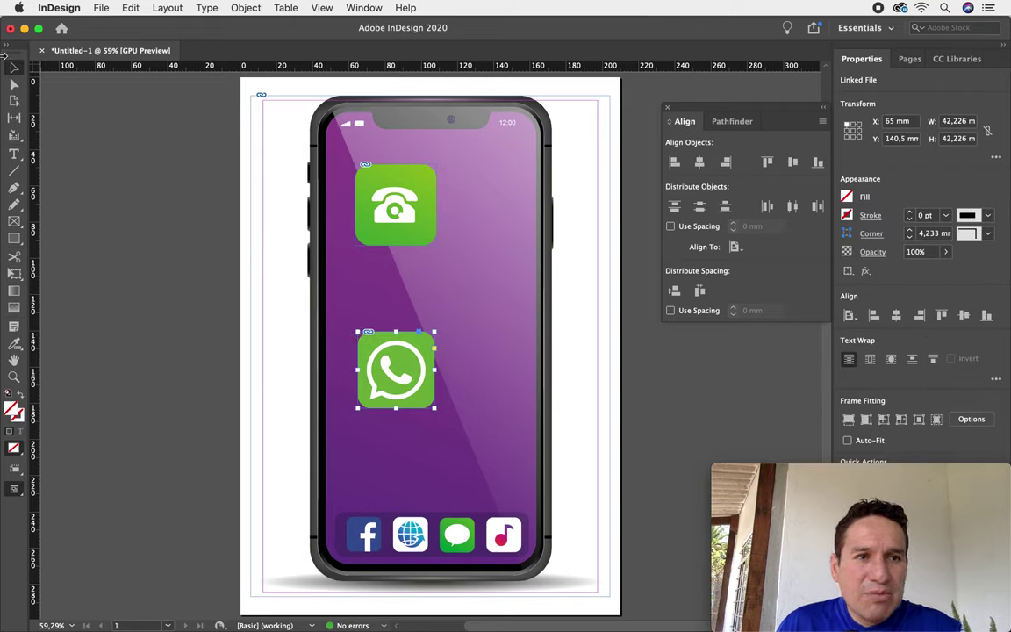
Step: Centre the telephone and WhatsApp icons horizontally on the page and move them down together to about Y 72.5 mm
shift+click(430, 230)
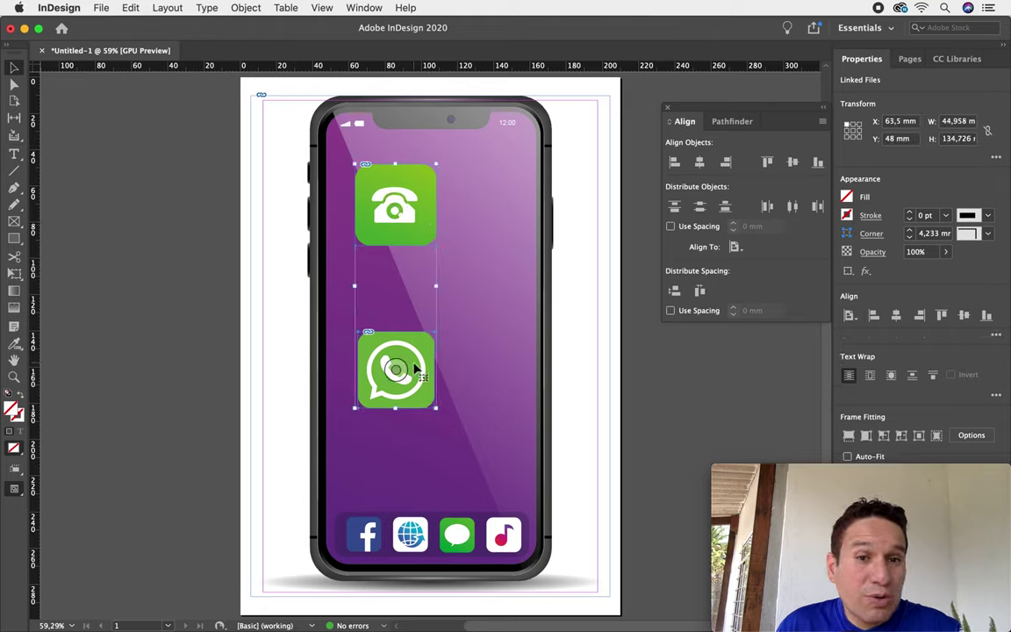
click(700, 162)
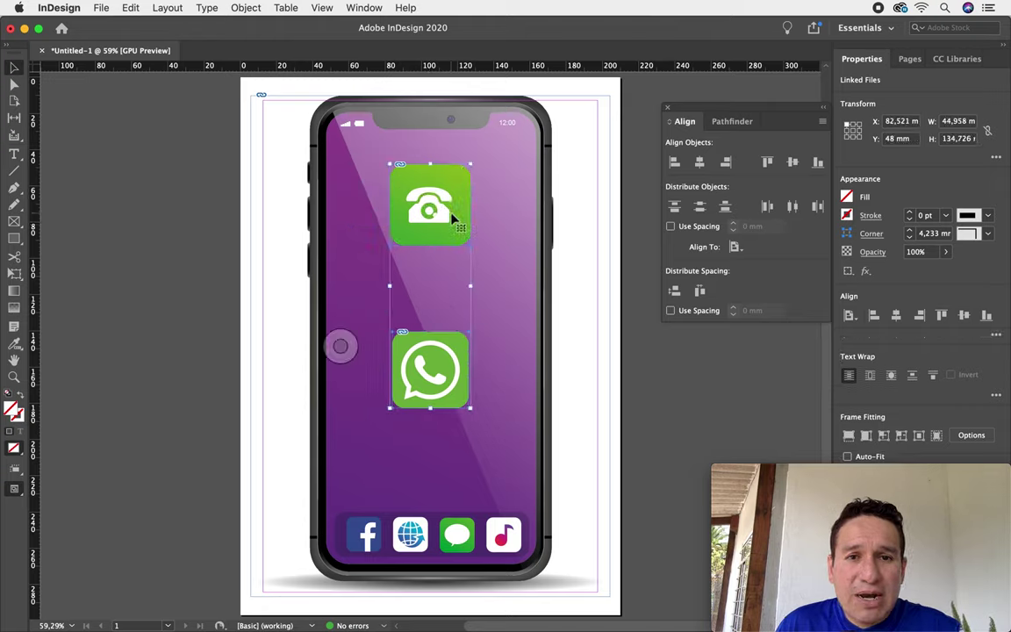
drag(465, 213, 462, 258)
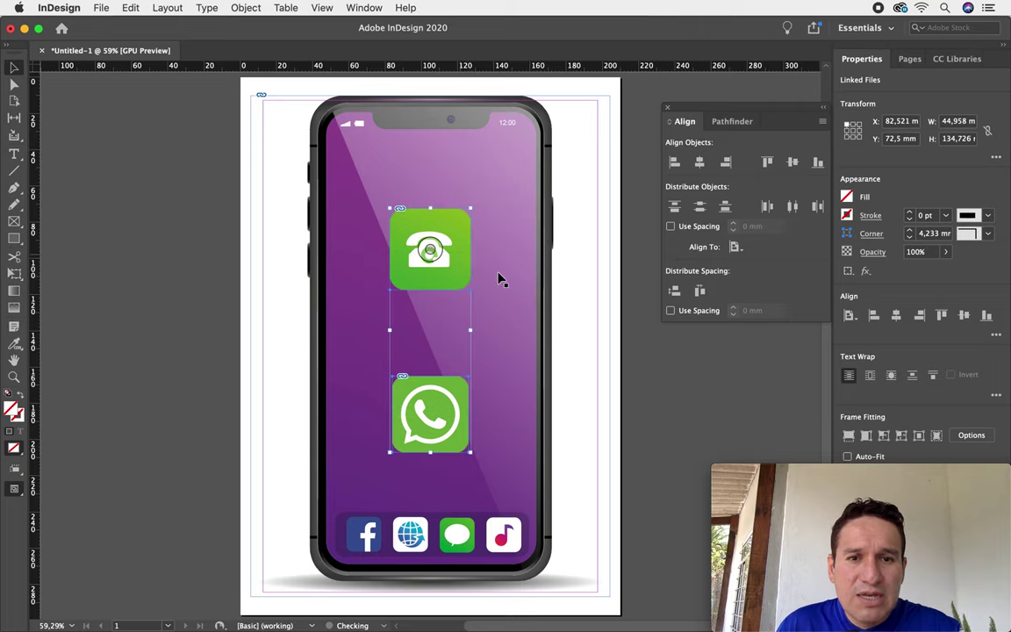
click(666, 108)
click(670, 159)
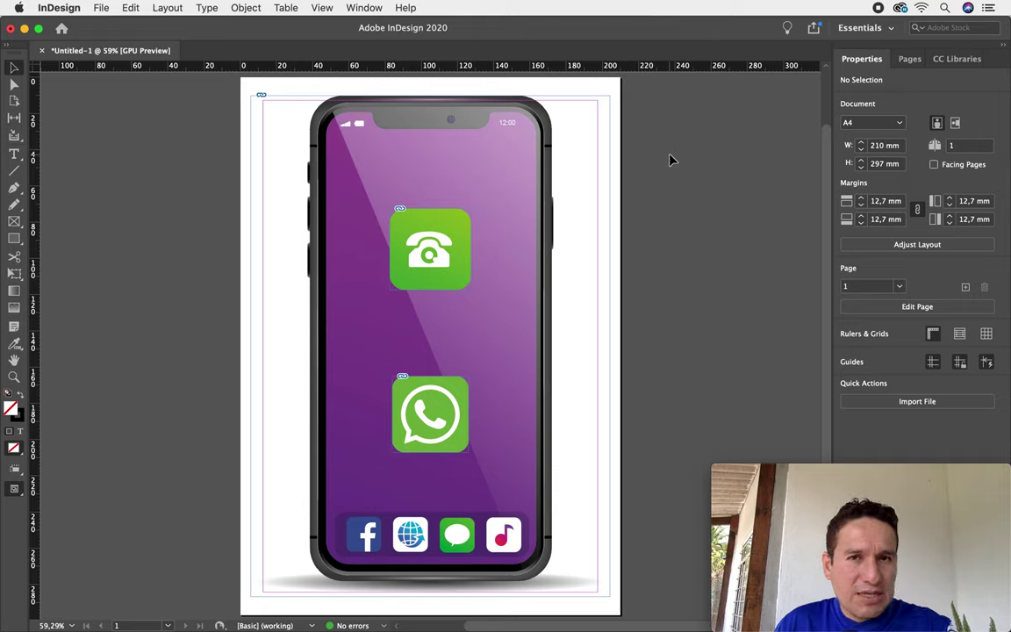
Step: Change the workspace to Digital Publishing and select the green telephone icon
click(847, 28)
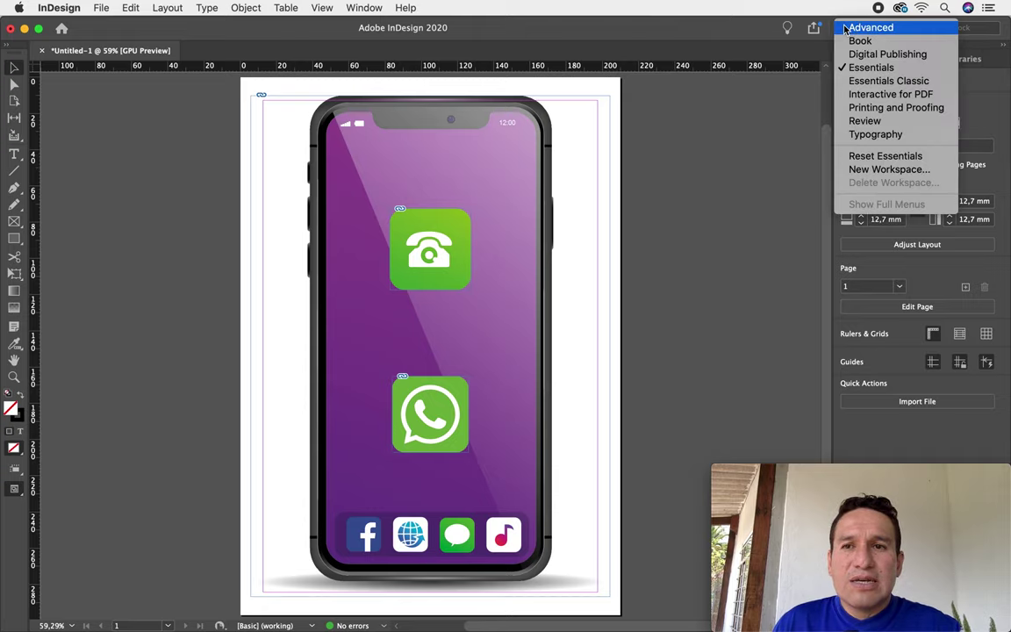
click(896, 58)
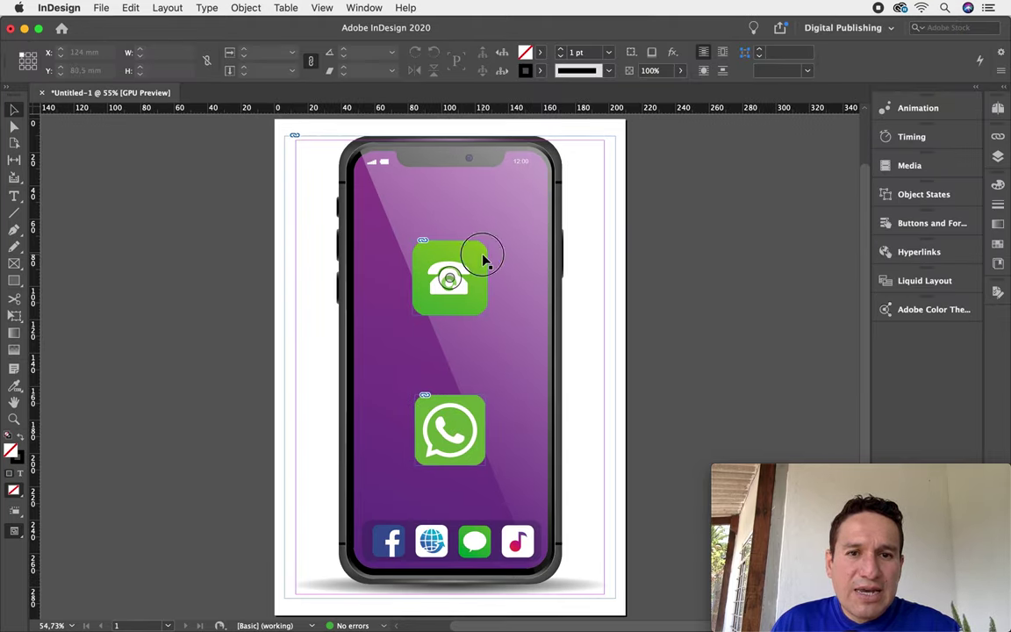
click(484, 259)
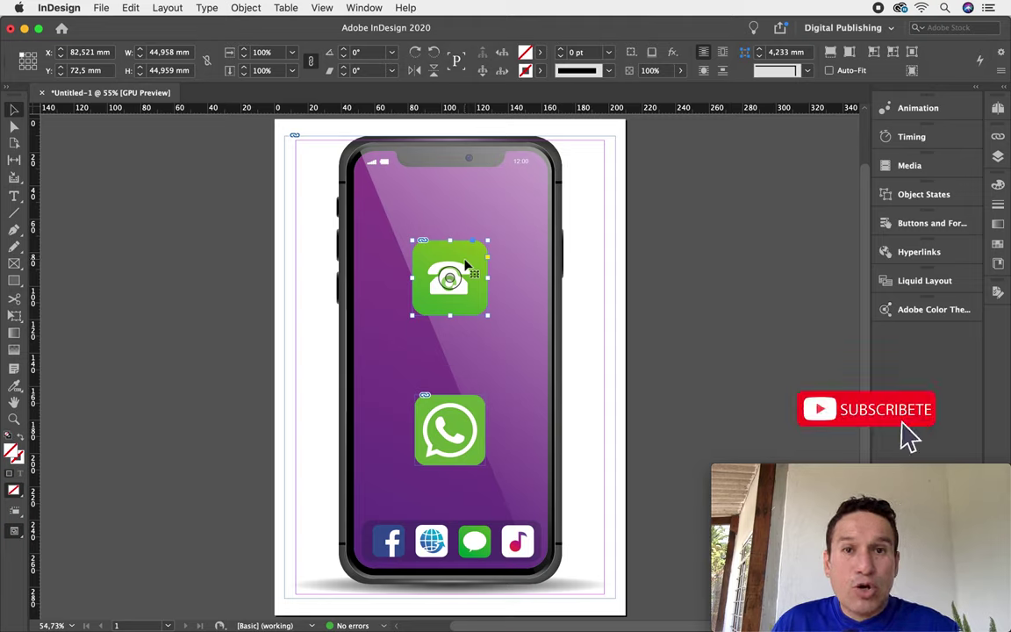
Step: Convert the telephone icon and the WhatsApp icon into interactive buttons triggered On Release or Tap
click(918, 223)
click(748, 237)
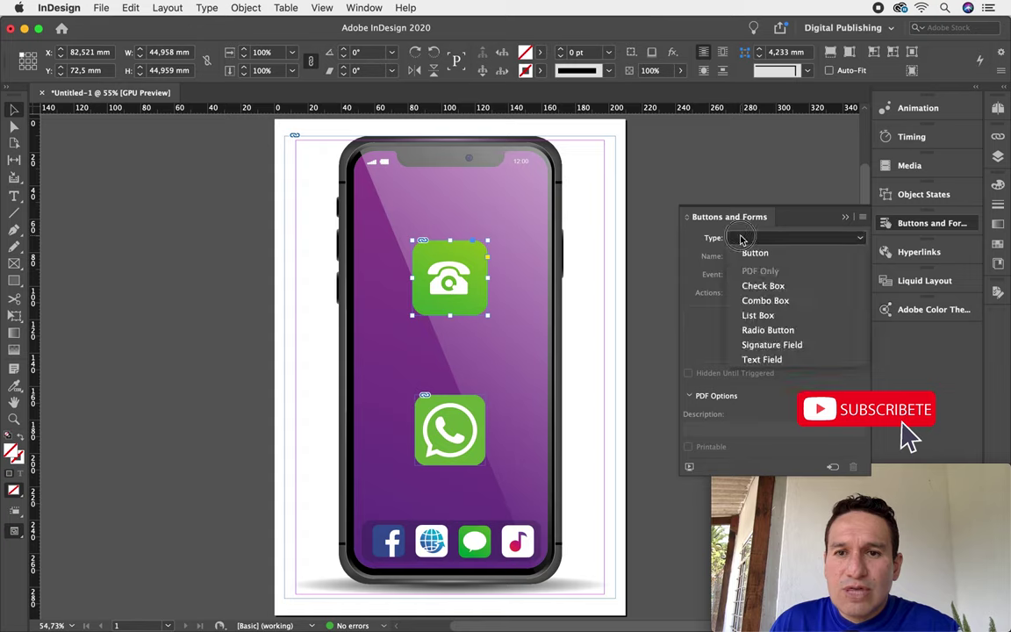
click(760, 253)
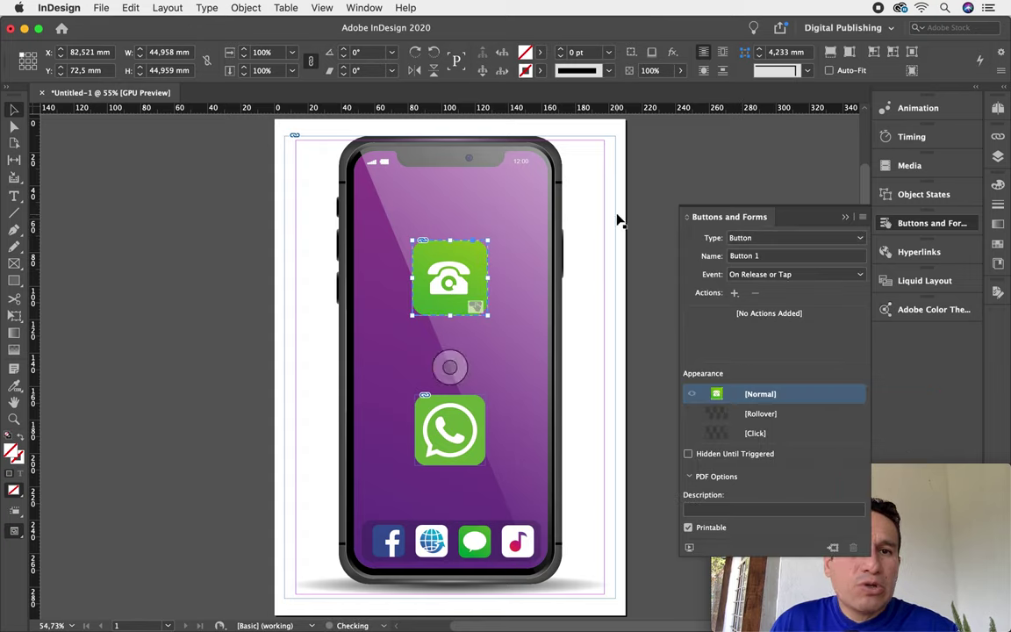
click(447, 411)
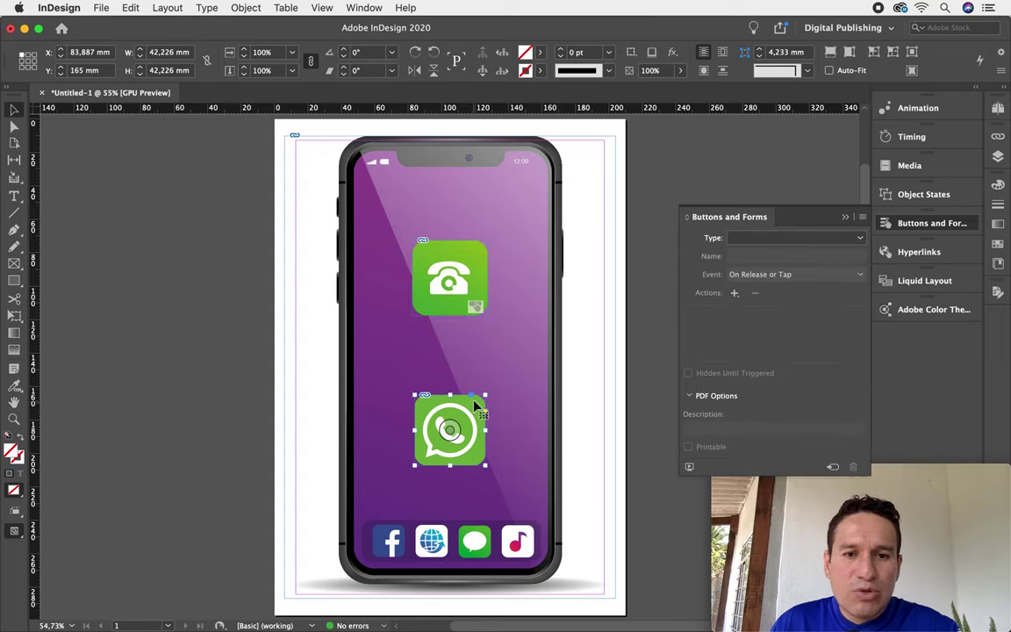
click(734, 238)
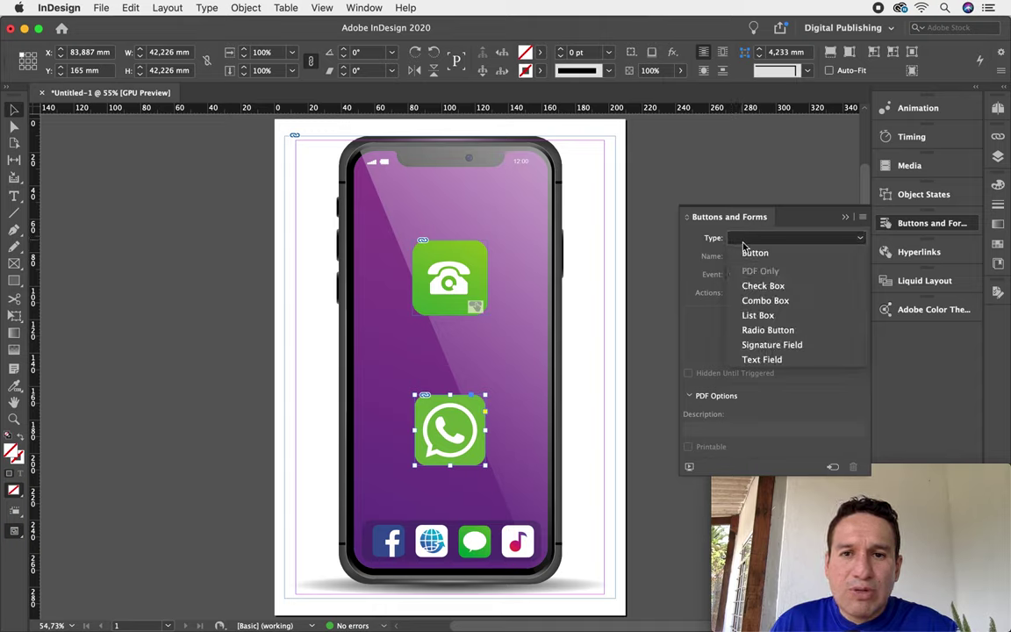
click(755, 253)
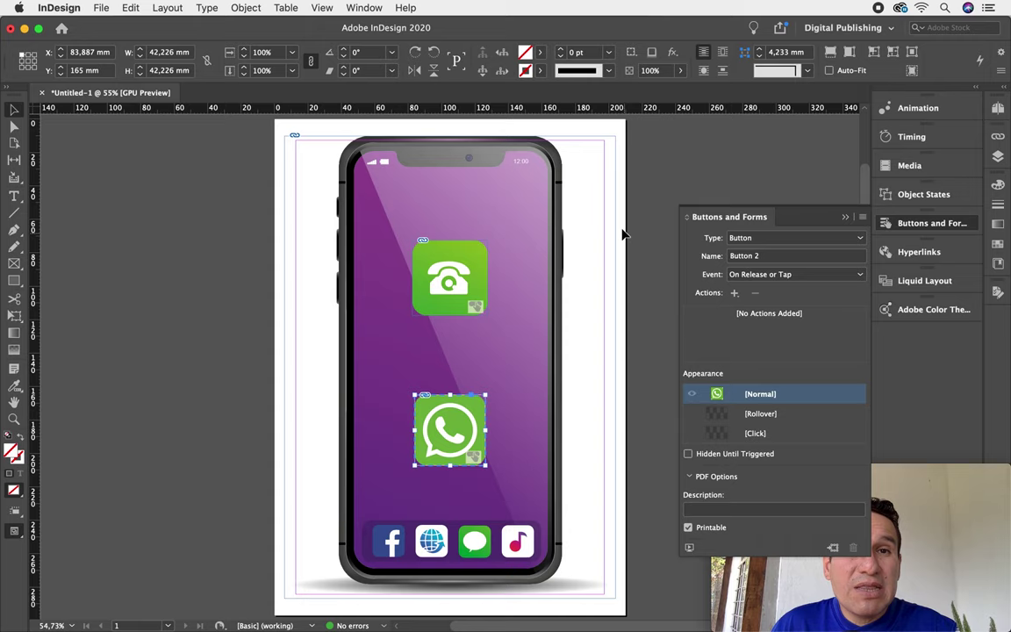
Step: Switch to the TextEdit note and examine the prefixes and number formats of the WhatsApp, mobile and landline tel: links
key(super+Tab)
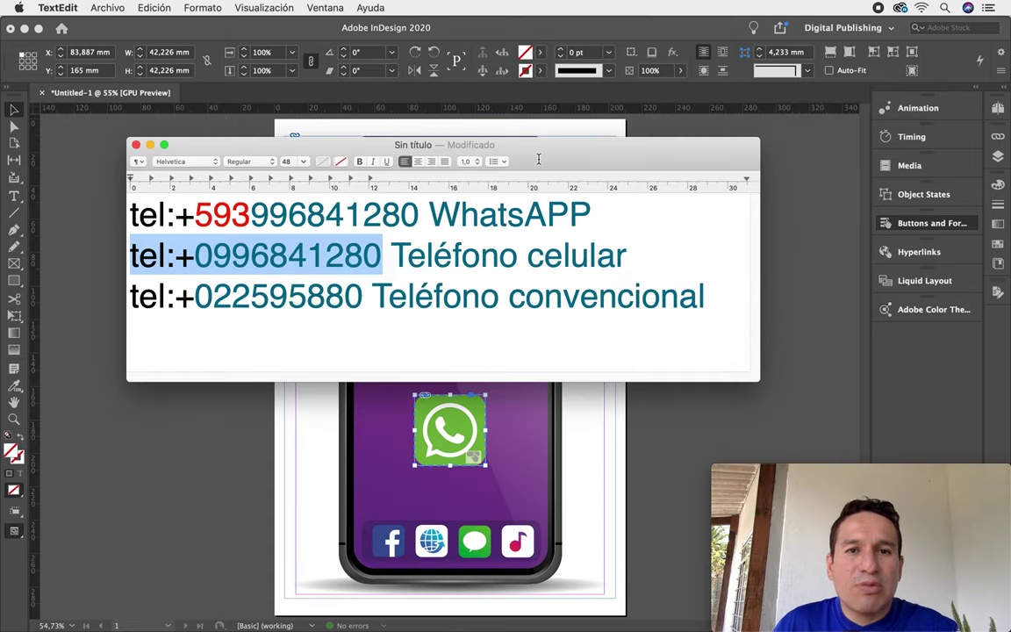
drag(532, 148, 587, 115)
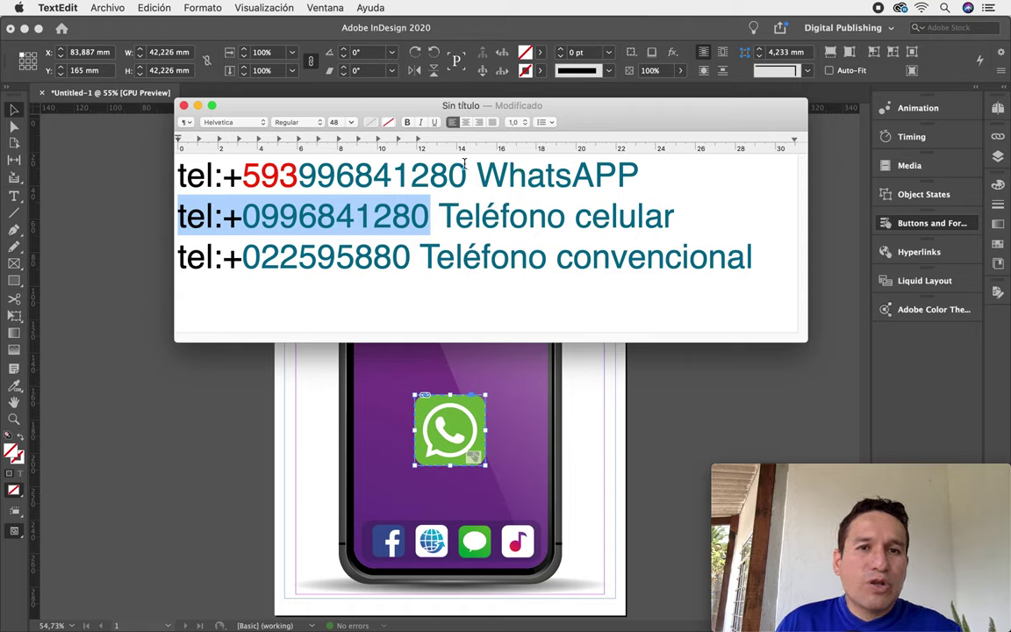
drag(220, 173, 469, 182)
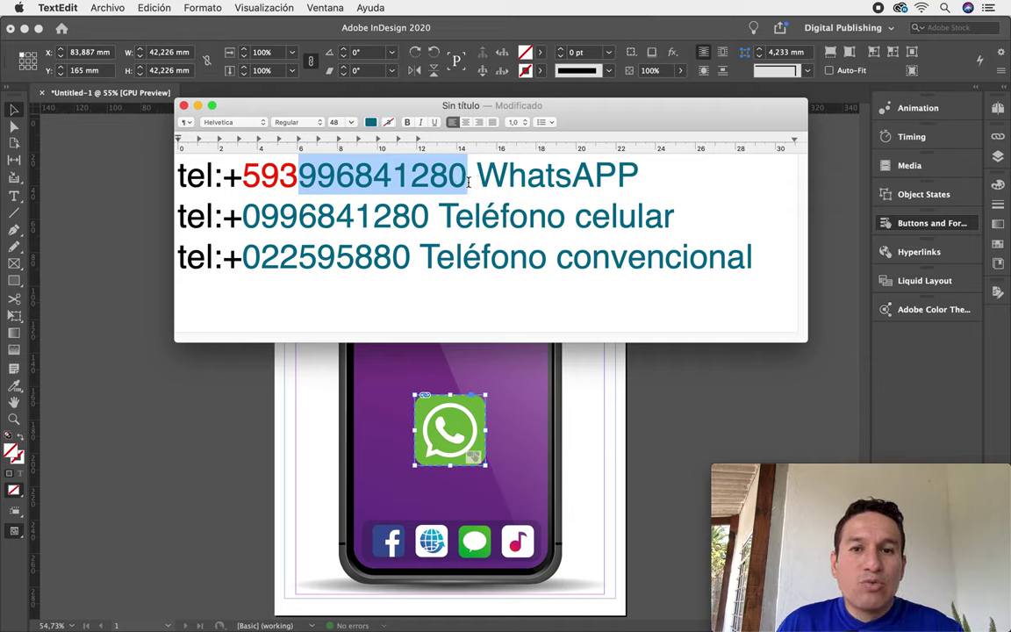
drag(244, 215, 173, 211)
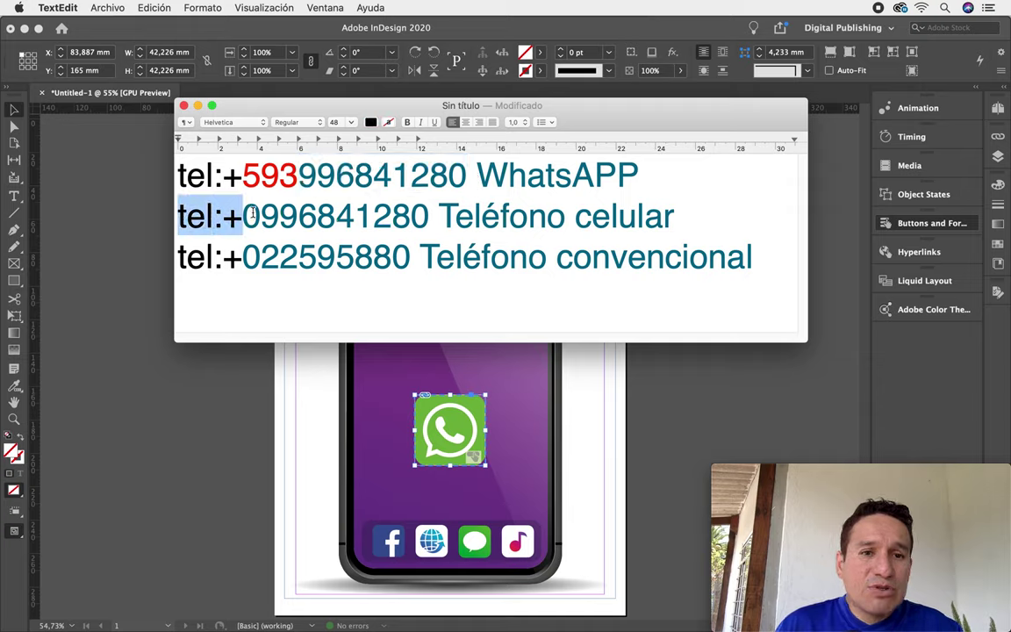
drag(243, 214, 277, 214)
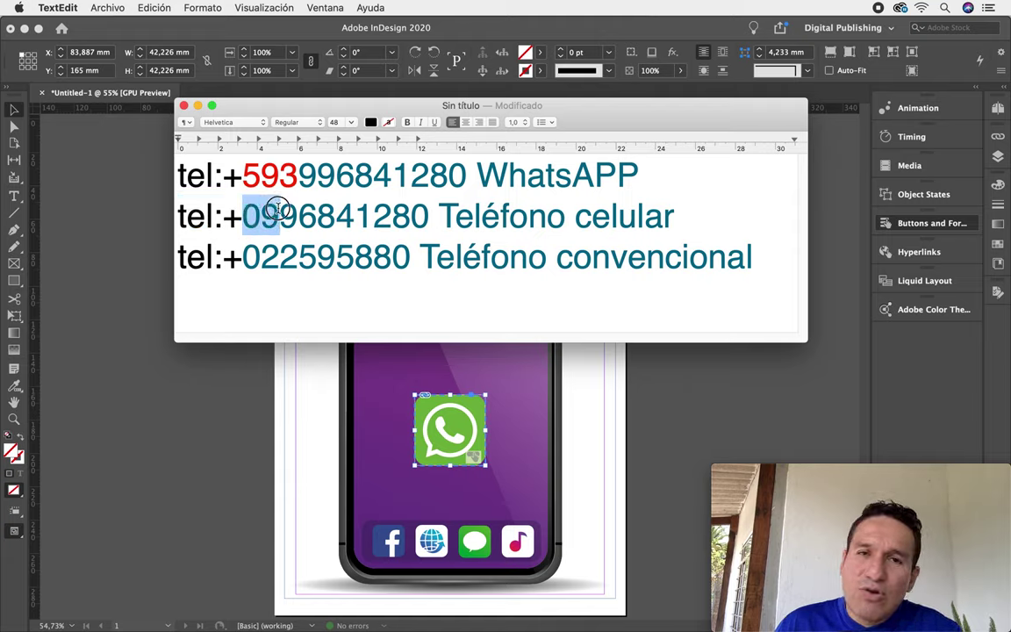
drag(245, 257, 277, 256)
click(278, 255)
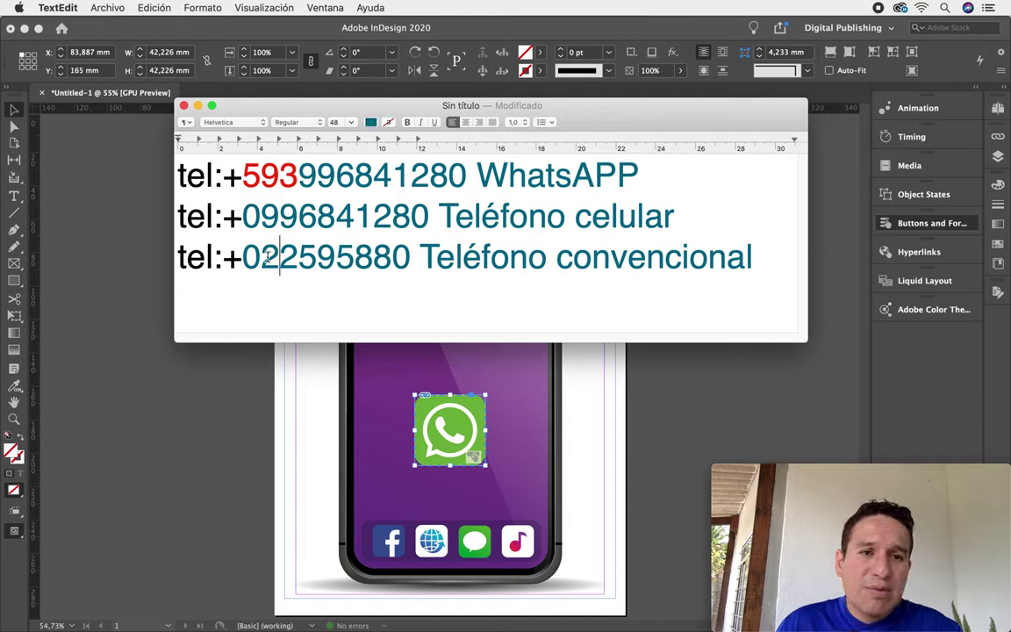
drag(263, 256, 278, 253)
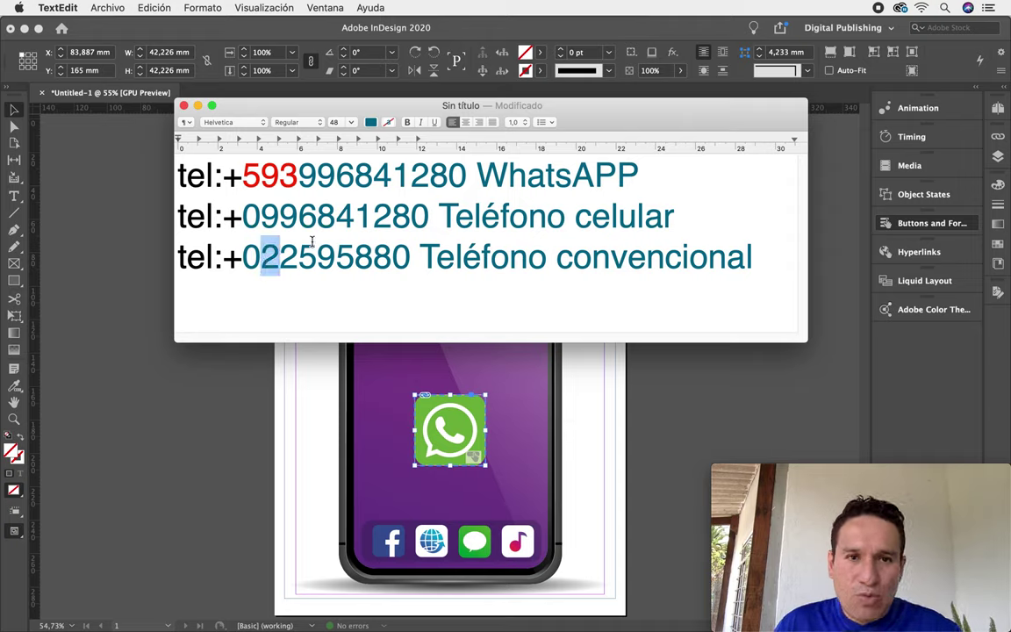
Step: Copy the tel: link with country code from the WhatsApp line and assign it in InDesign as the WhatsApp button's Go To URL action
drag(466, 173, 118, 138)
key(super+c)
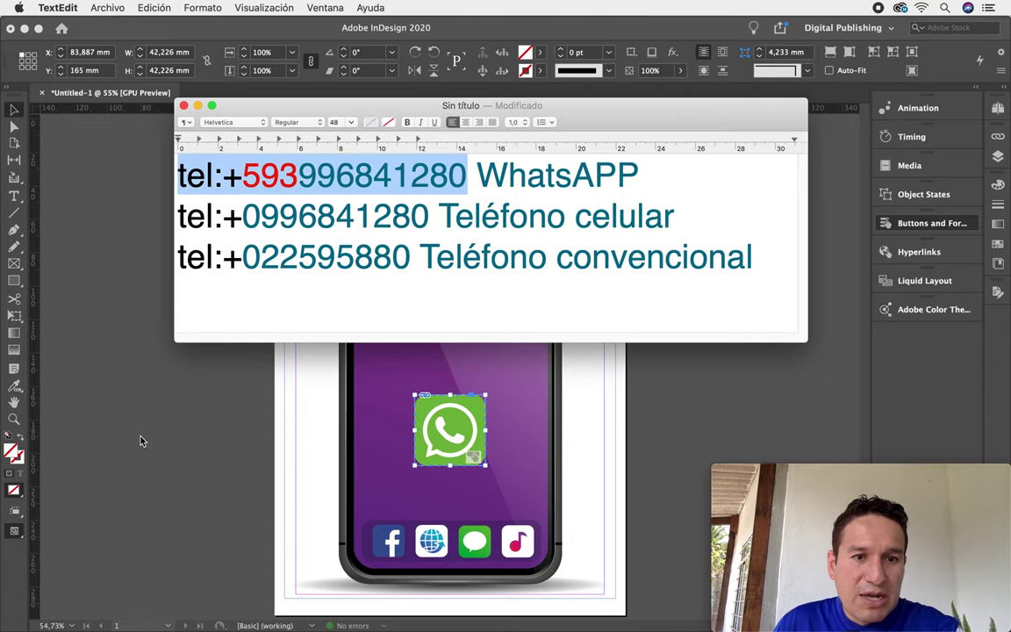
click(140, 441)
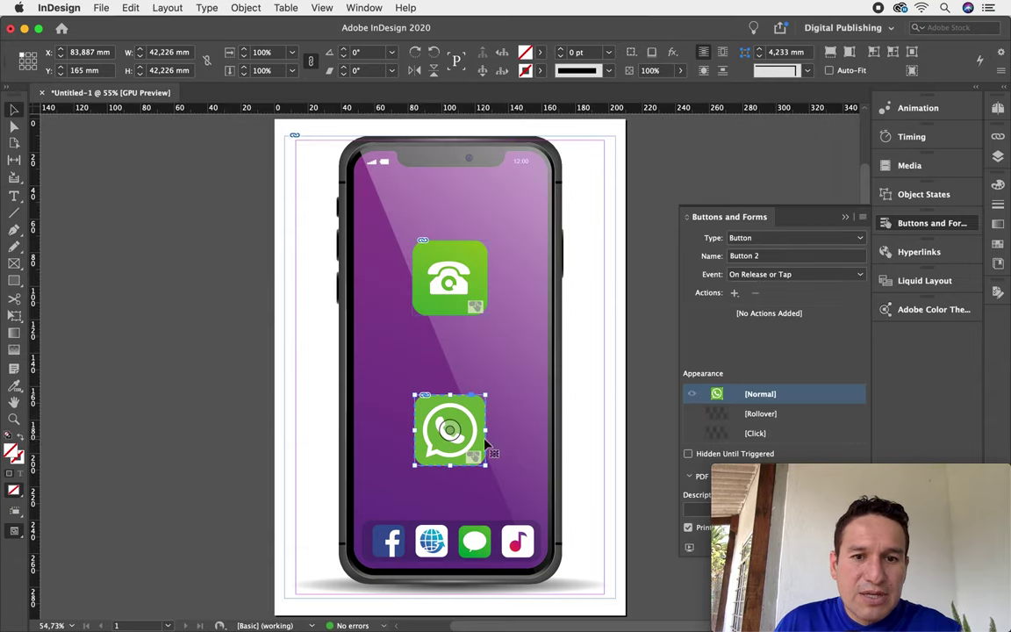
click(734, 293)
click(788, 366)
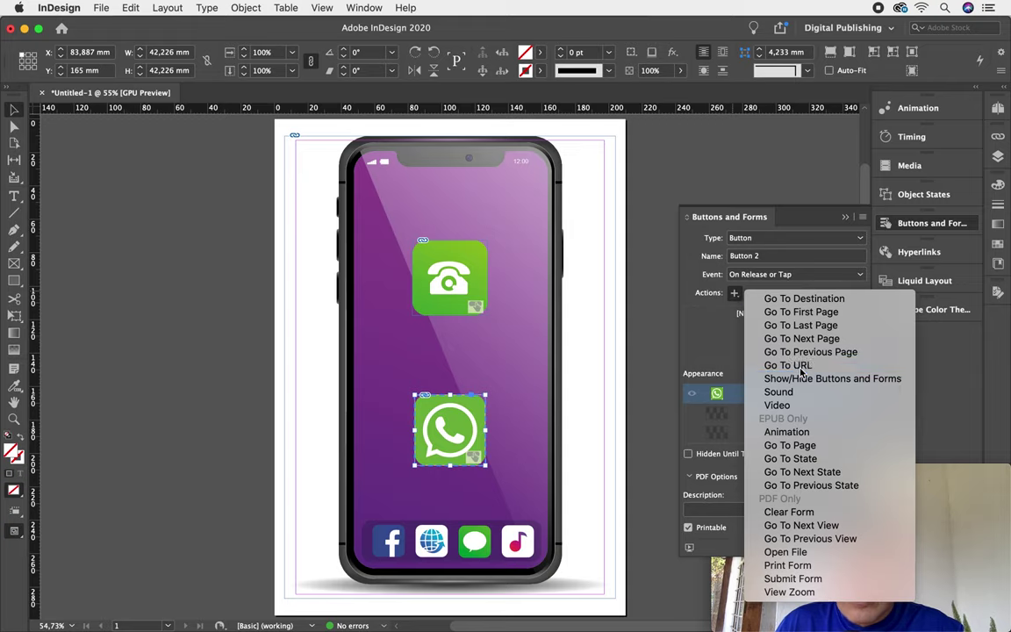
click(772, 373)
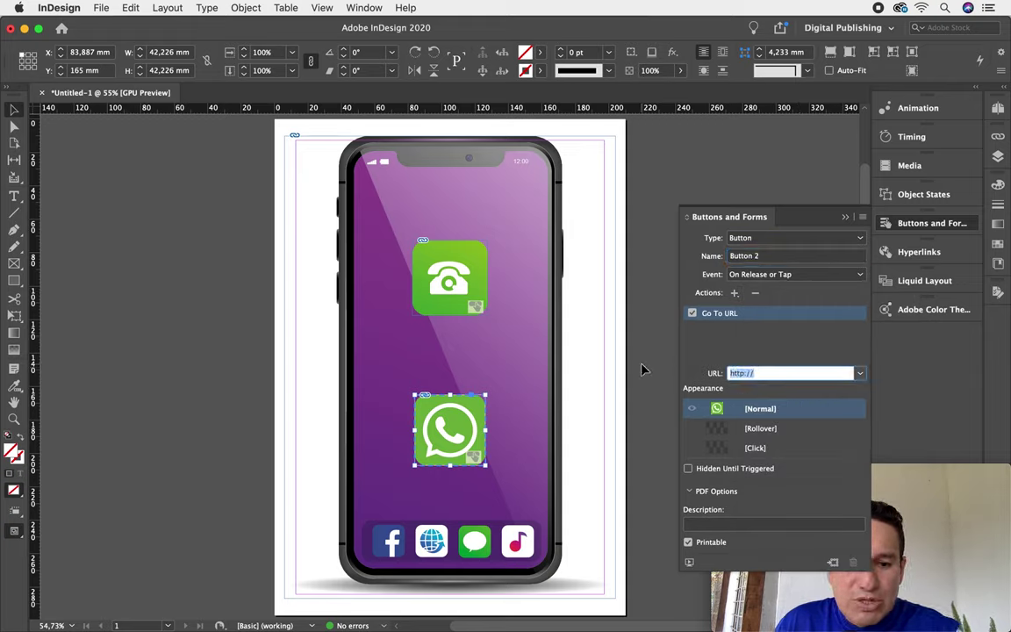
key(super+v)
key(Return)
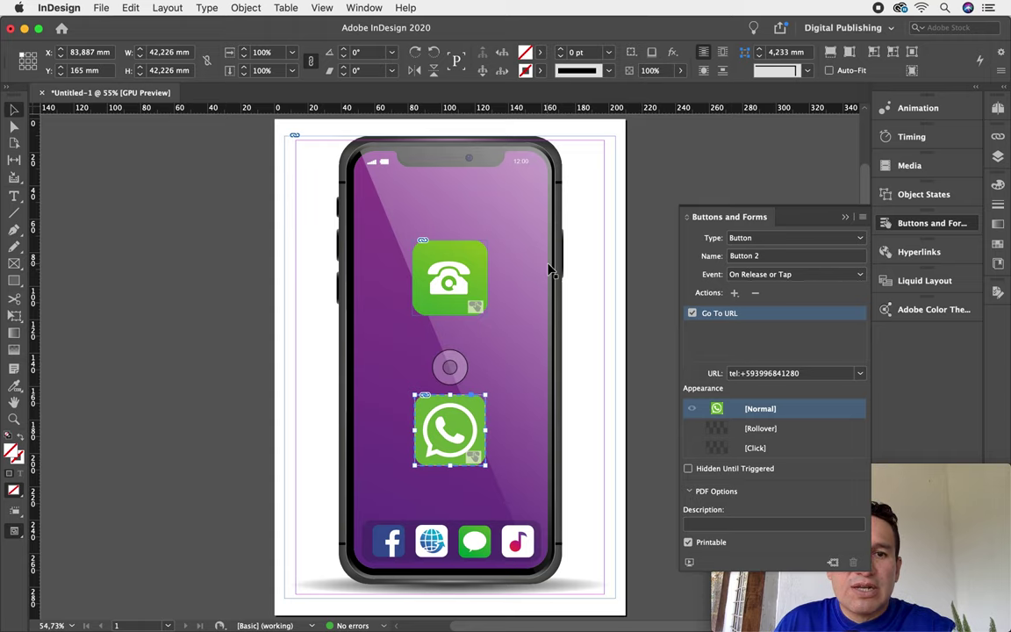
Step: Copy the mobile phone's tel: link from the TextEdit note and assign it in InDesign as the telephone button's Go To URL action
key(super+Tab)
drag(428, 209, 116, 200)
key(super+c)
key(super+Tab)
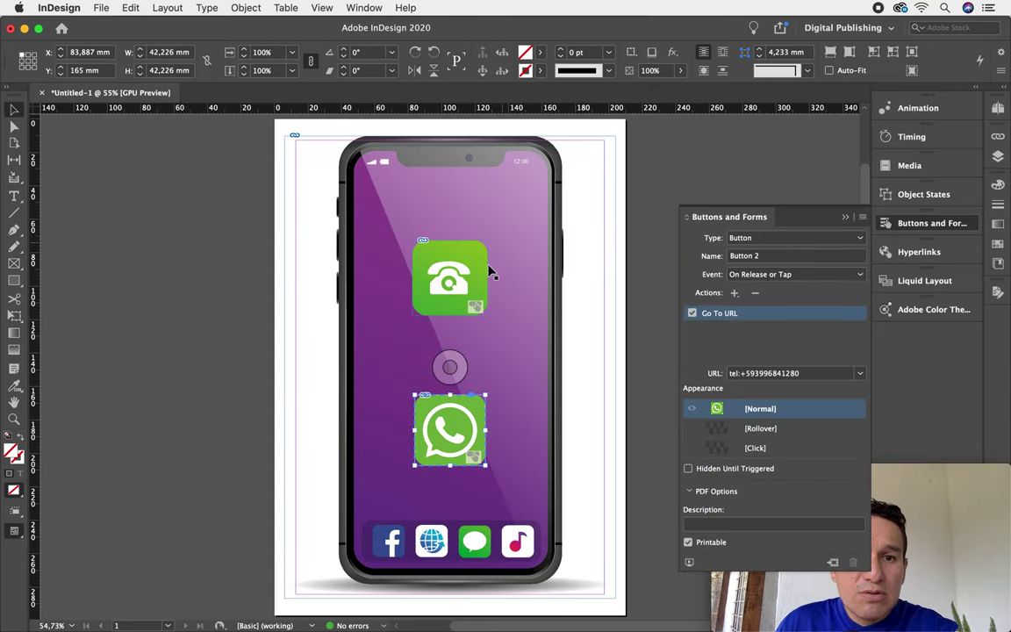
click(482, 263)
click(735, 292)
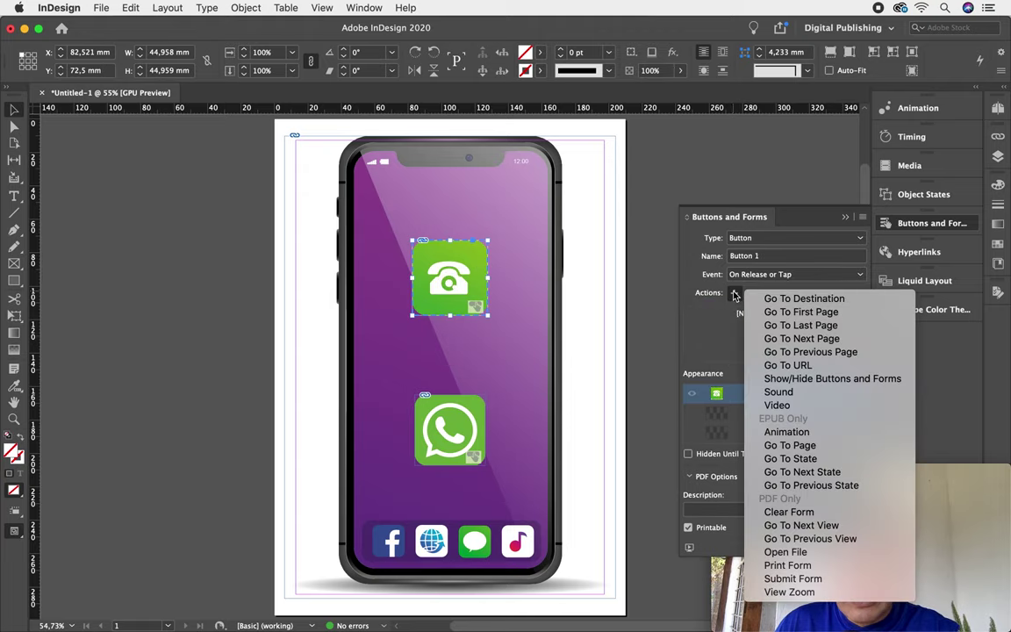
click(787, 365)
click(760, 375)
key(super+v)
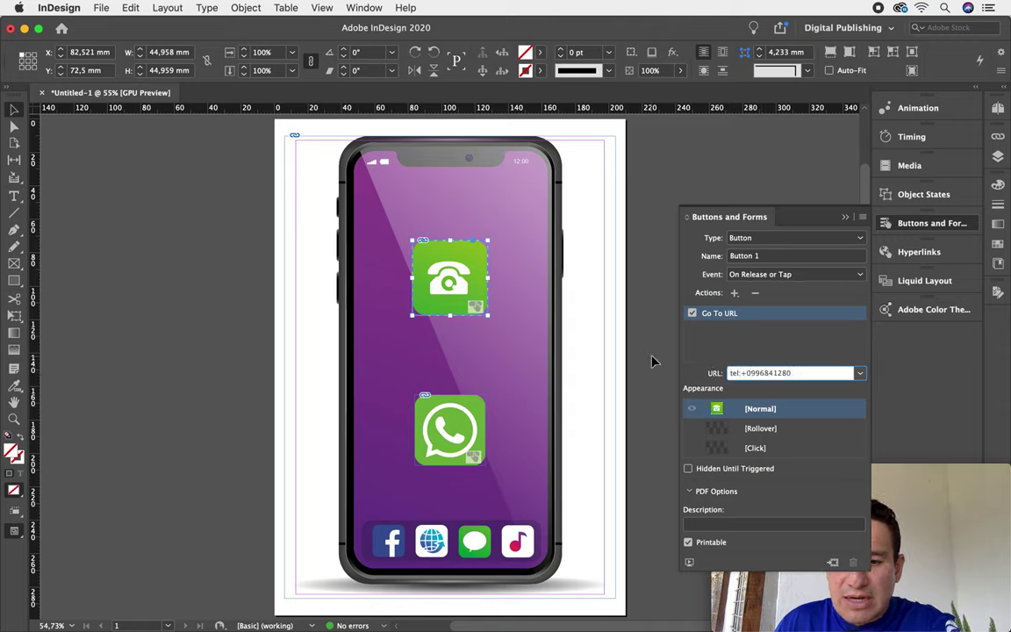
click(571, 259)
click(654, 194)
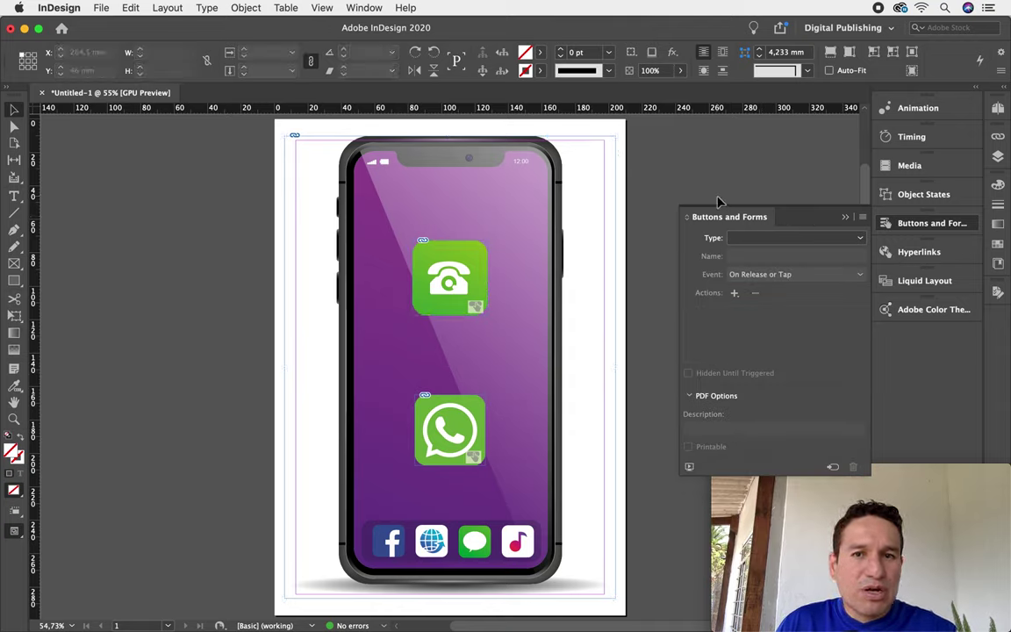
Step: Save the document as "tj id" in InDesign 2020 document format
click(101, 7)
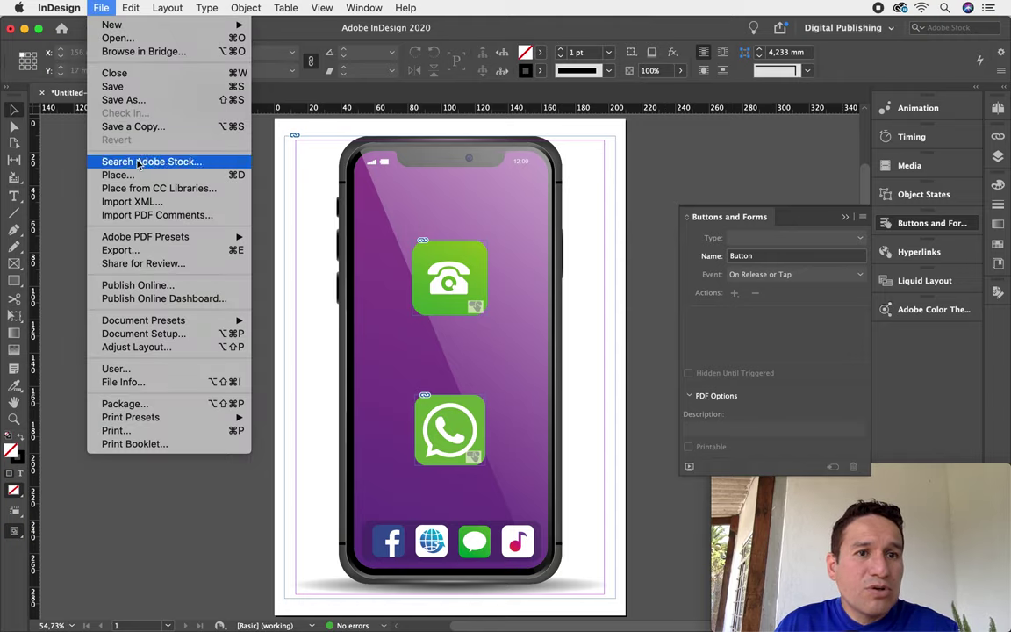
click(133, 86)
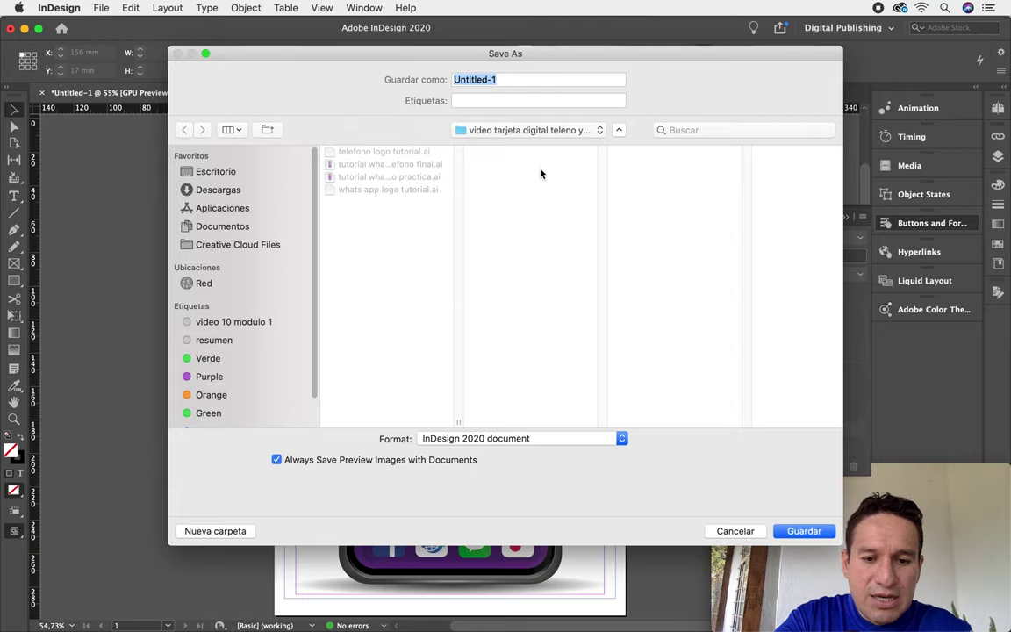
key(BackSpace)
text(tj id)
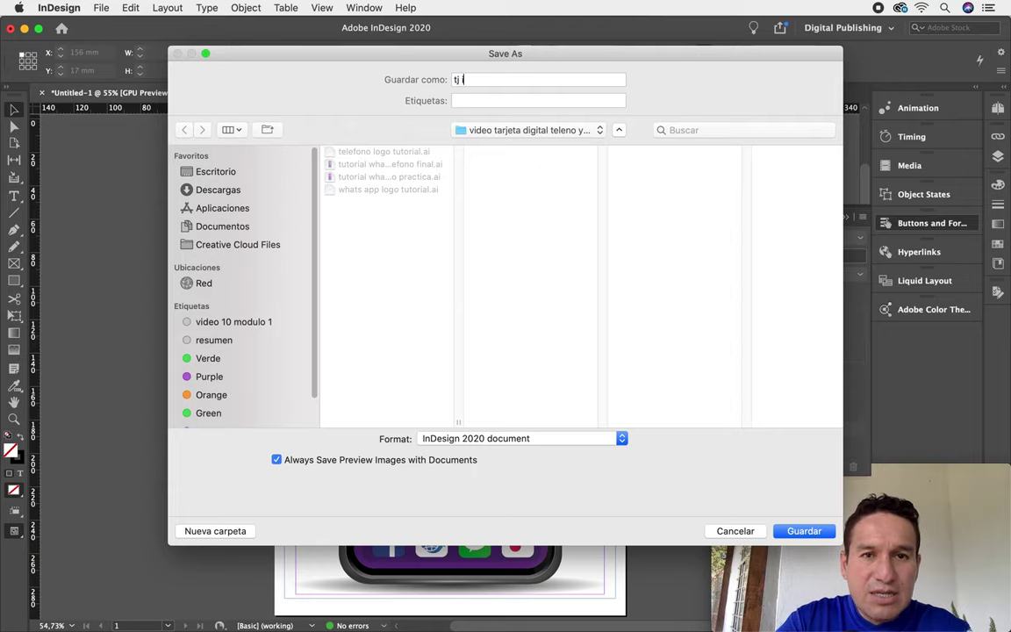
click(798, 530)
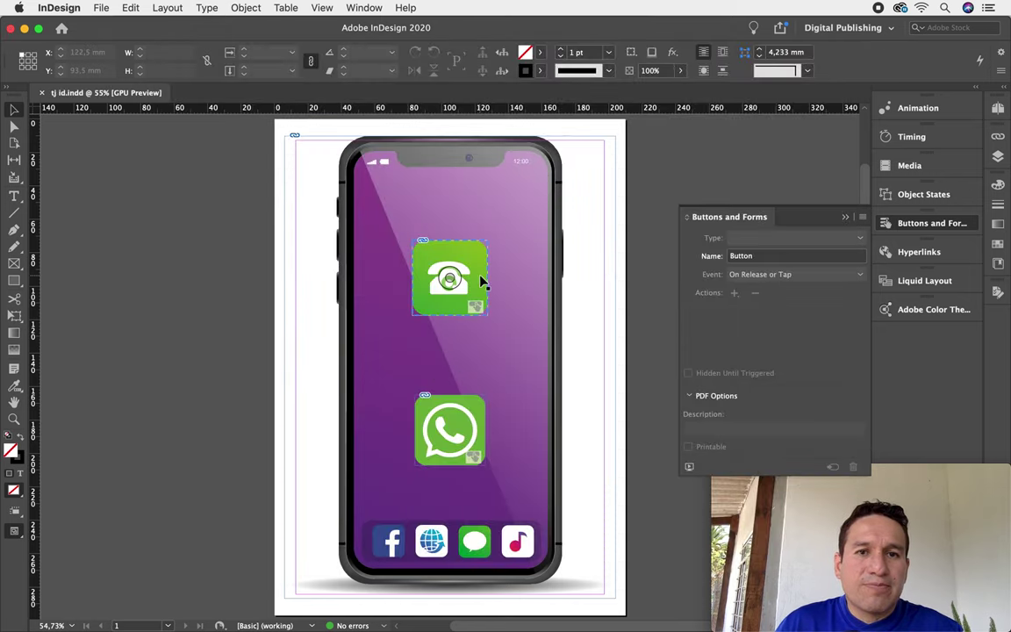
Step: Export the card as an Adobe PDF (Interactive) named tj id, suppressing future CMYK blend space warnings, and review both buttons in Acrobat Reader
click(100, 7)
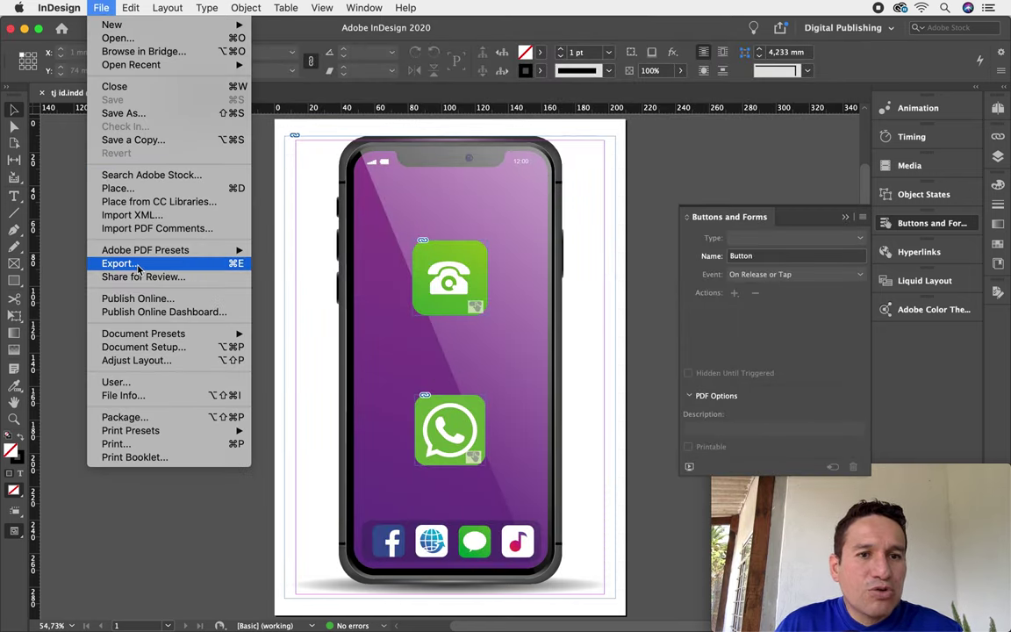
click(233, 262)
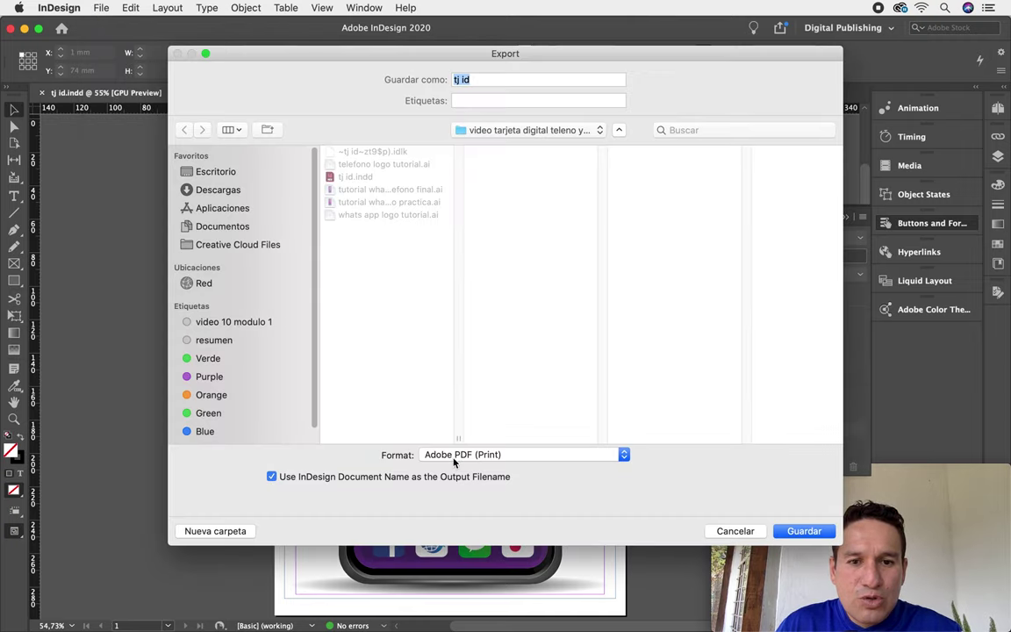
click(455, 455)
click(458, 441)
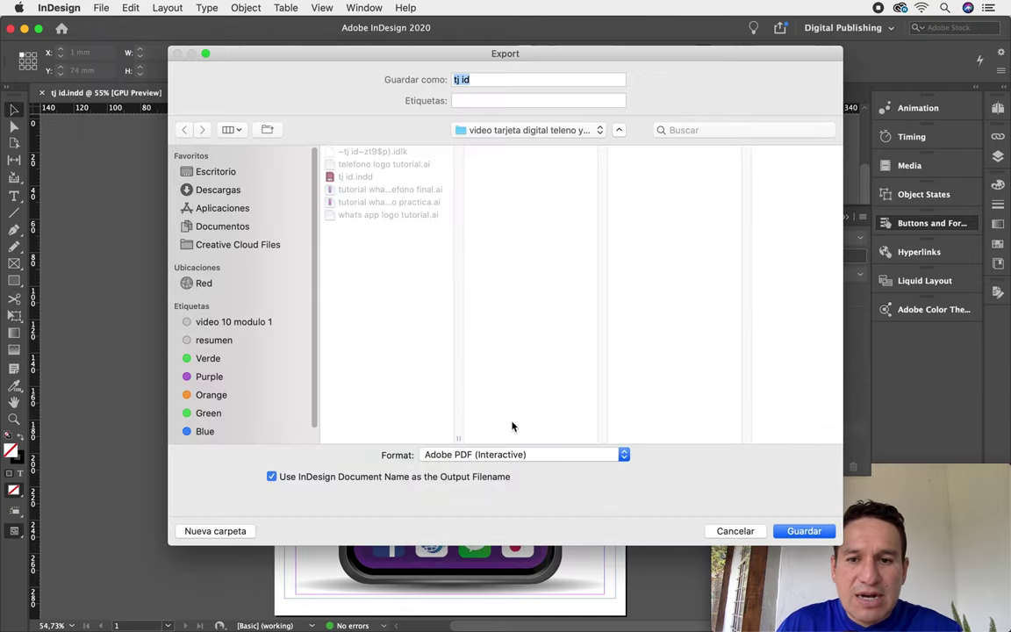
click(799, 530)
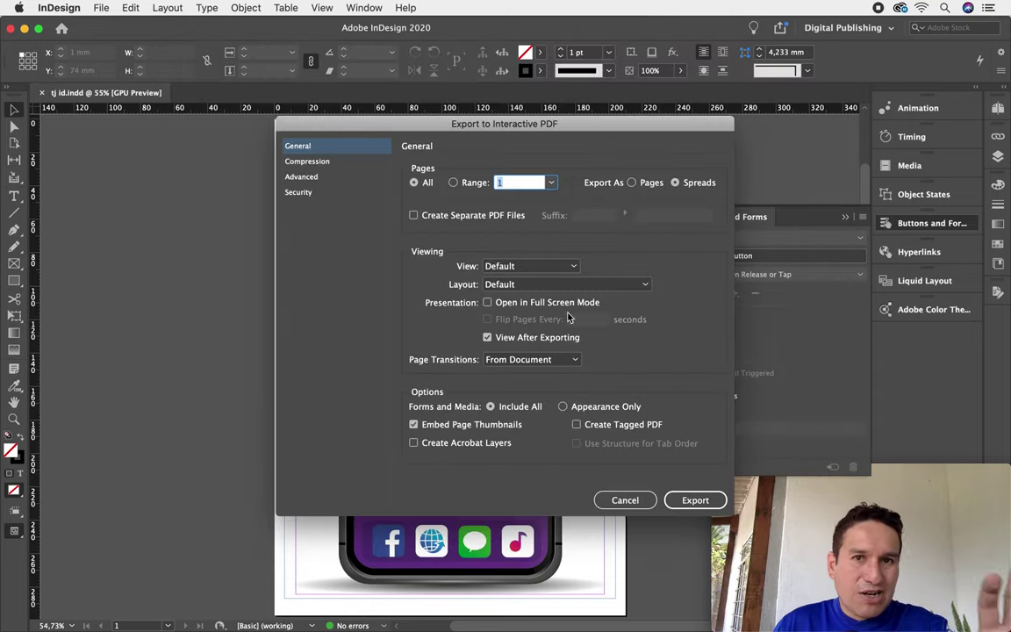
click(690, 501)
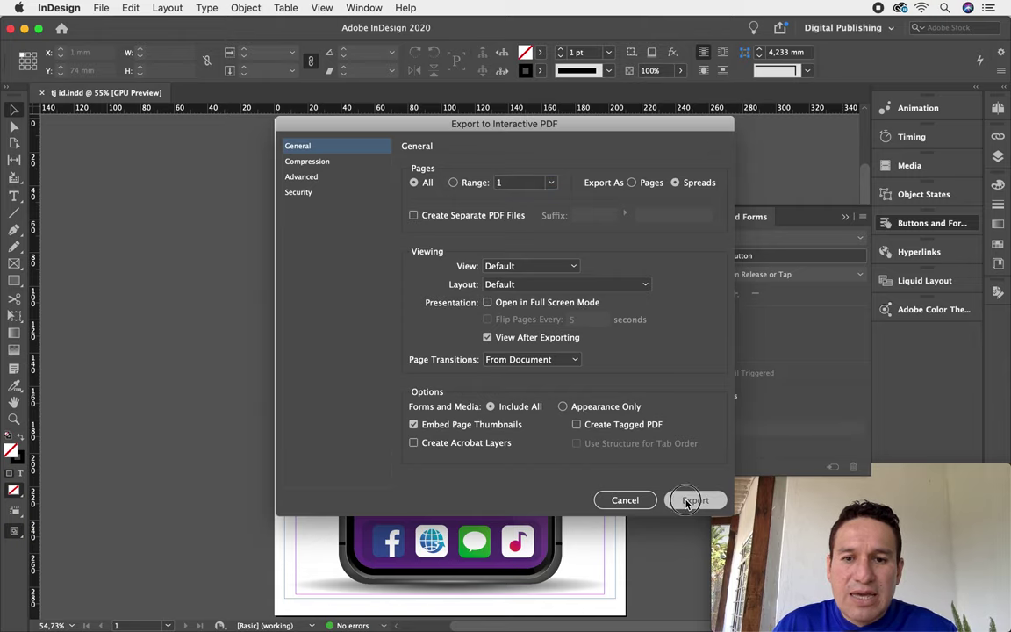
click(442, 342)
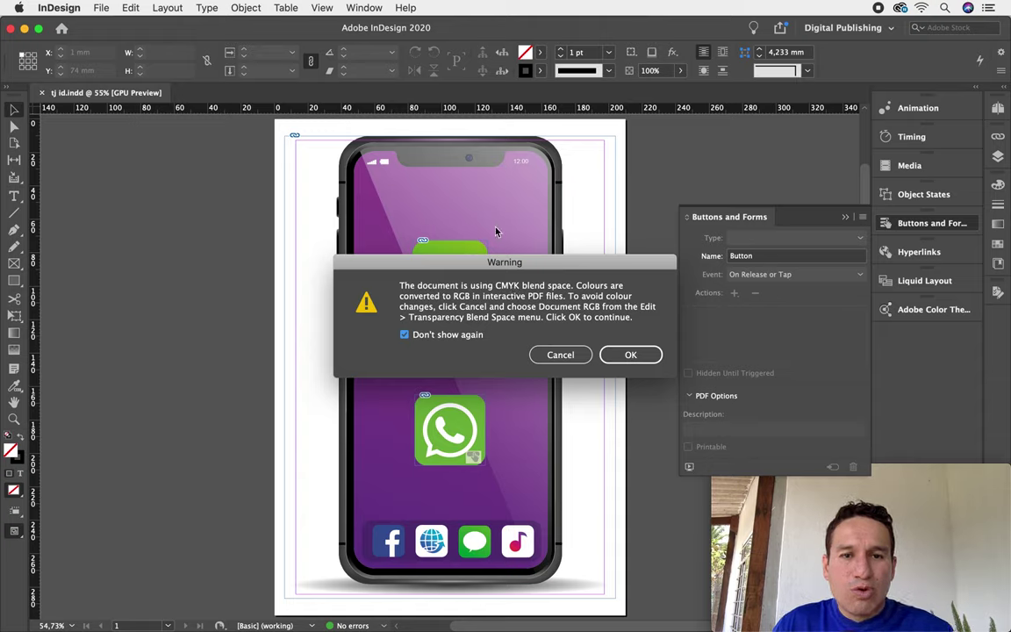
drag(465, 261, 467, 229)
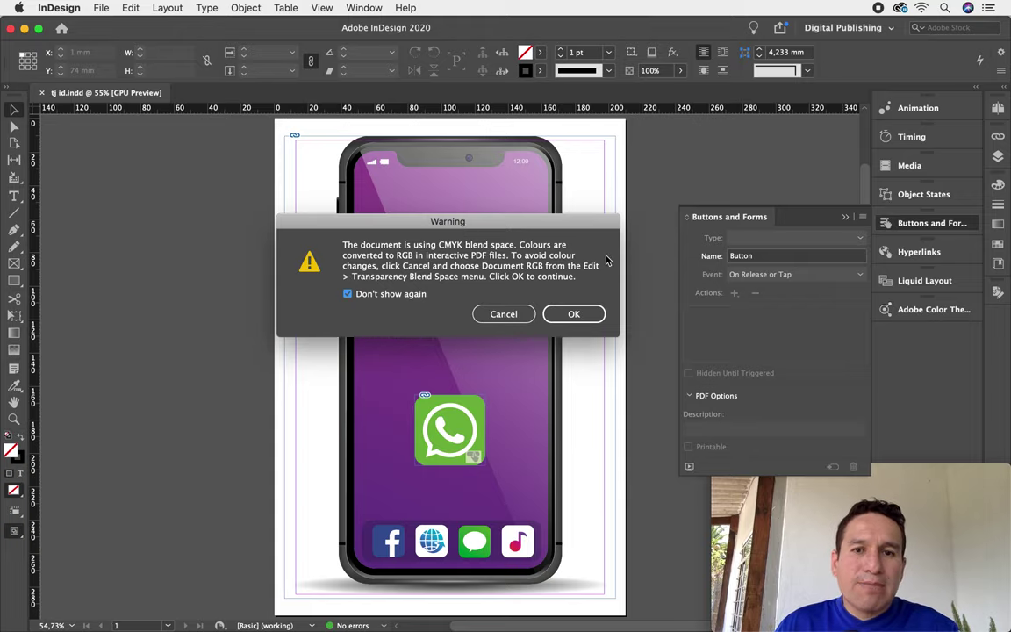
click(575, 314)
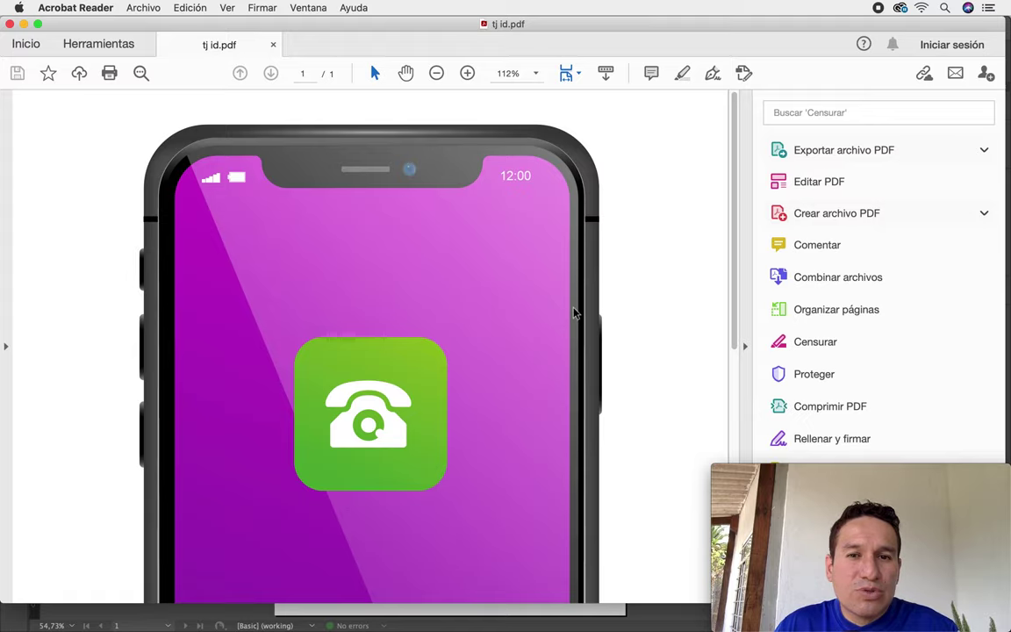
drag(734, 105, 734, 151)
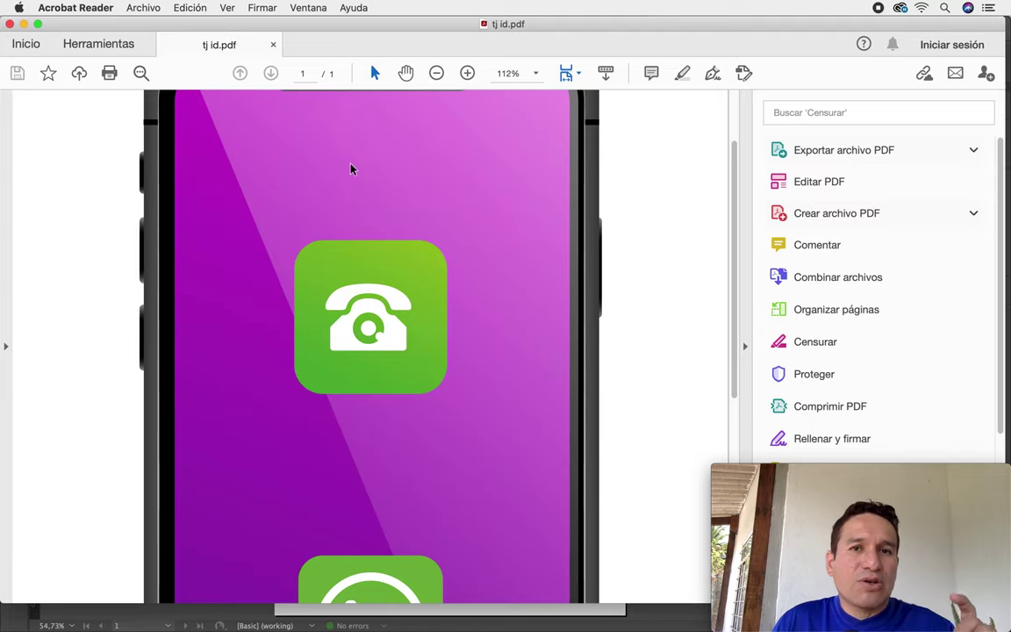
drag(736, 216, 738, 330)
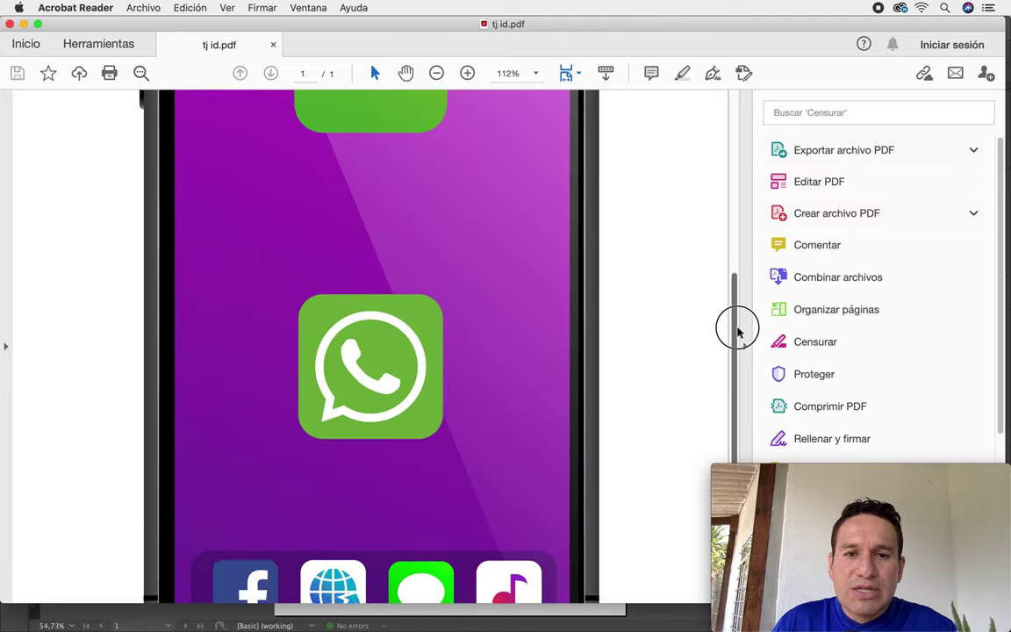
Step: Test the PDF's WhatsApp button, allow its tel: connection with the choice remembered for all PDF documents, and close FaceTime
click(388, 349)
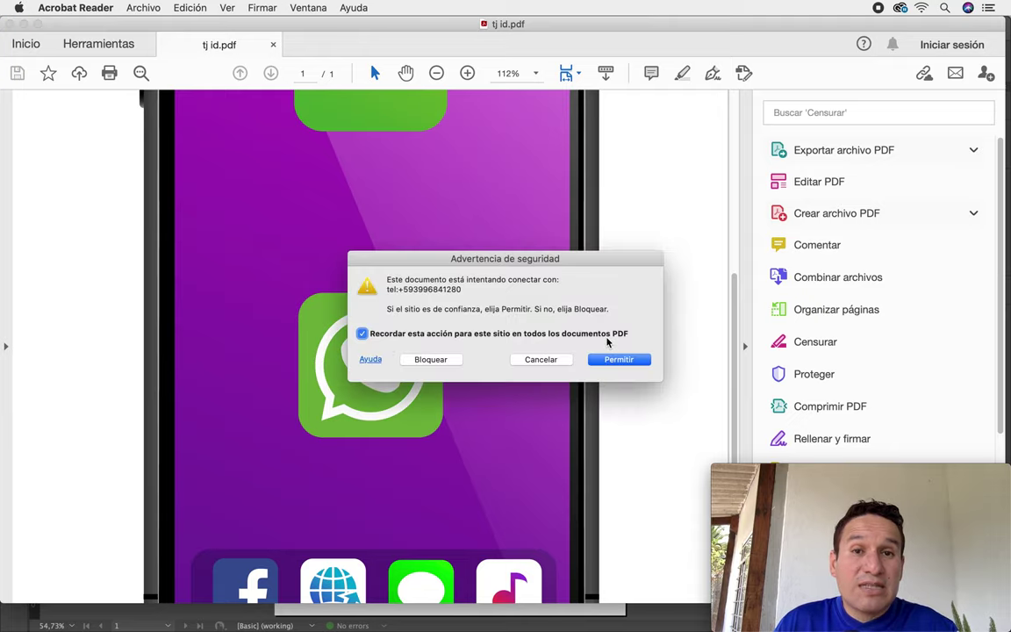
click(615, 359)
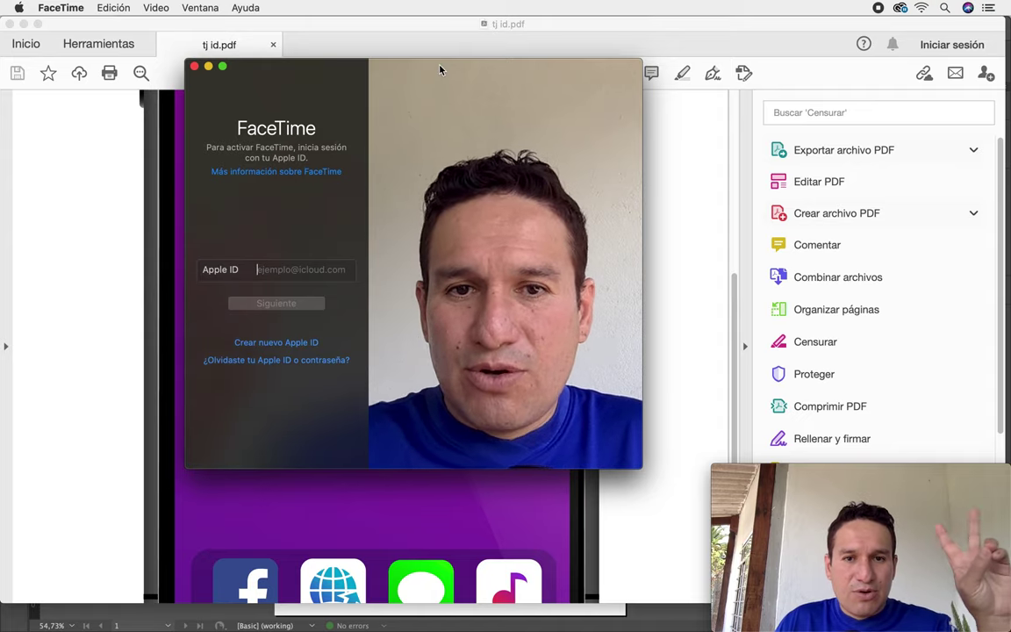
click(195, 68)
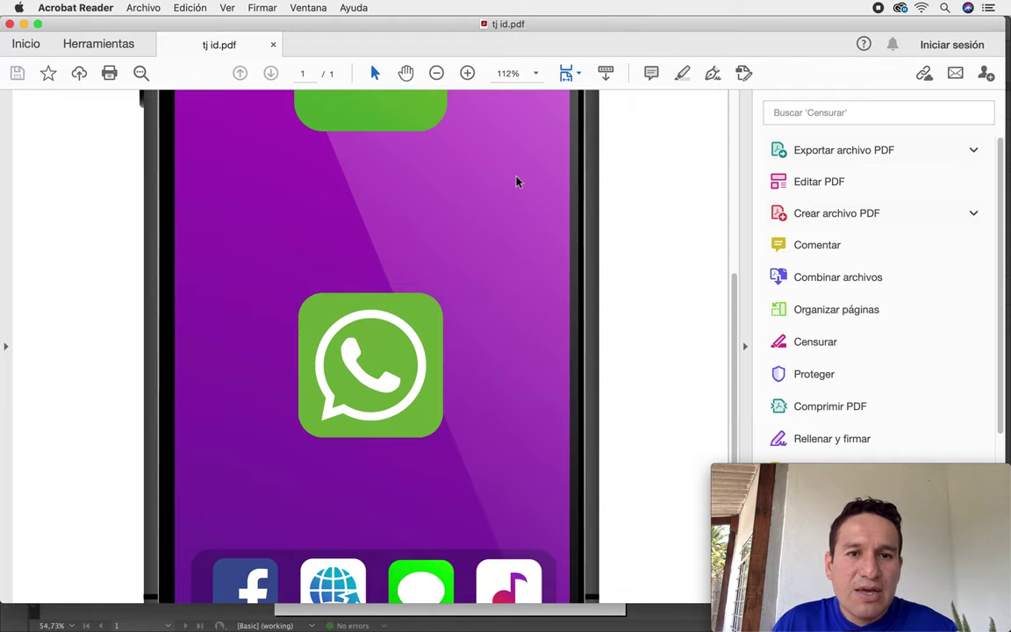
Step: Test the telephone button of tj id.pdf in the mobile PDF viewer and review both call buttons in Acrobat Reader
scroll(516, 182, up, 5)
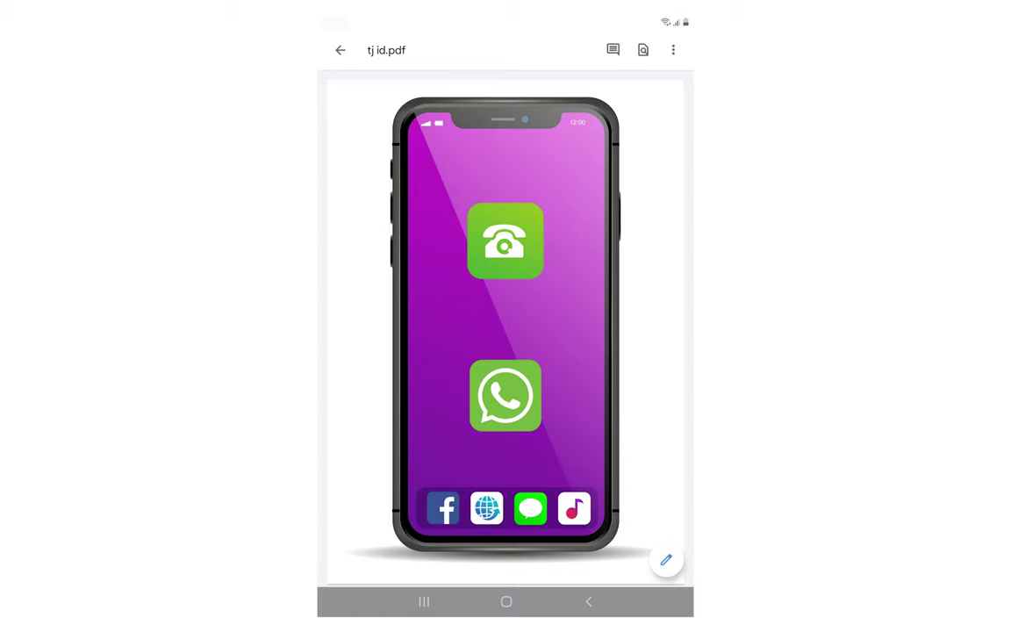
click(506, 239)
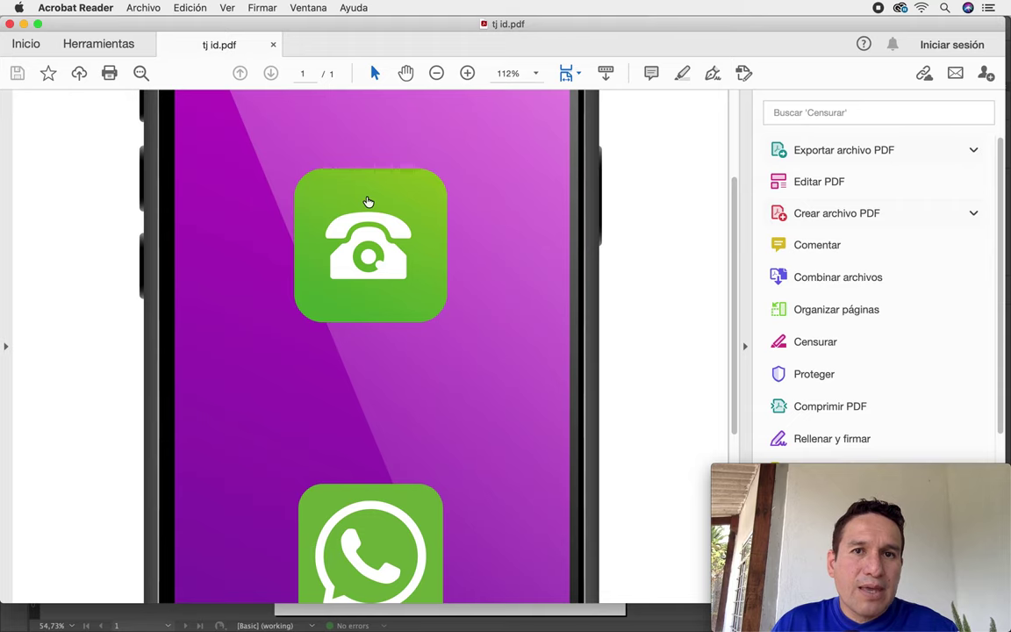
scroll(368, 200, down, 5)
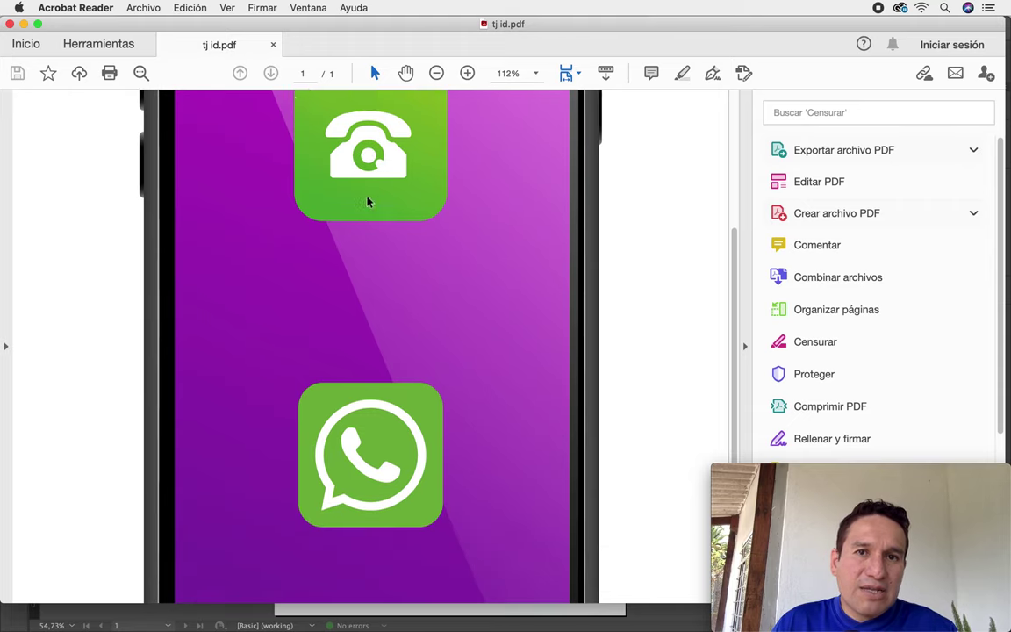